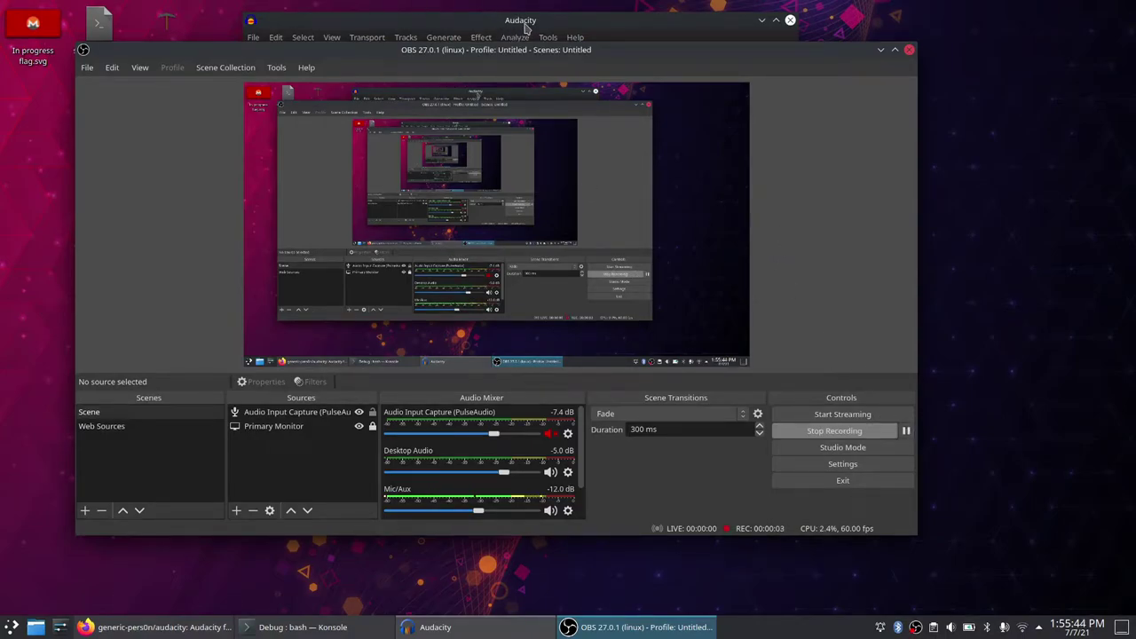
# Drag the Audacity window with the 8.5-second voice track in front of OBS
pyautogui.moveTo(525, 26); pyautogui.dragTo(518, 84)
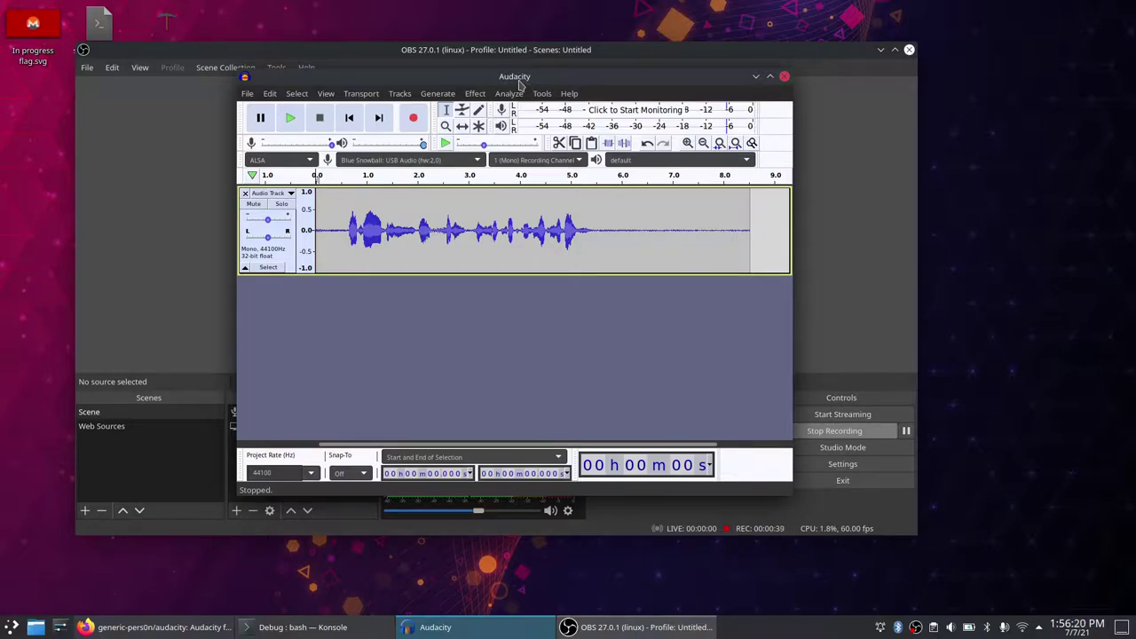
# Close the analysis tools list and rearrange the Audacity and OBS windows on screen
pyautogui.click(509, 93)
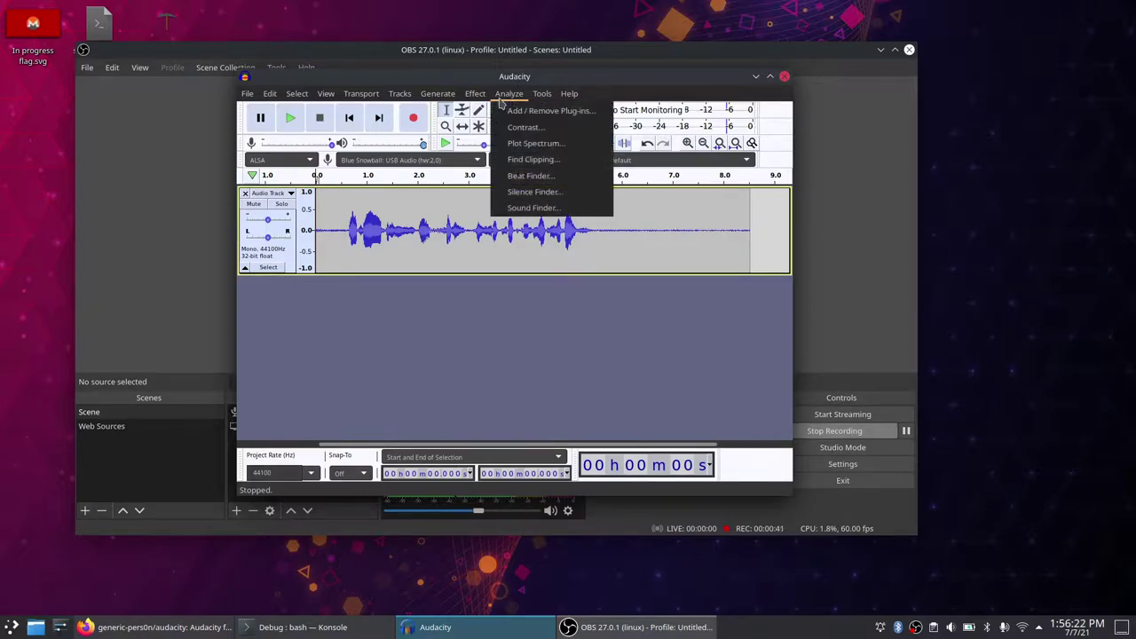
pyautogui.click(514, 78)
pyautogui.moveTo(510, 76); pyautogui.dragTo(923, 59)
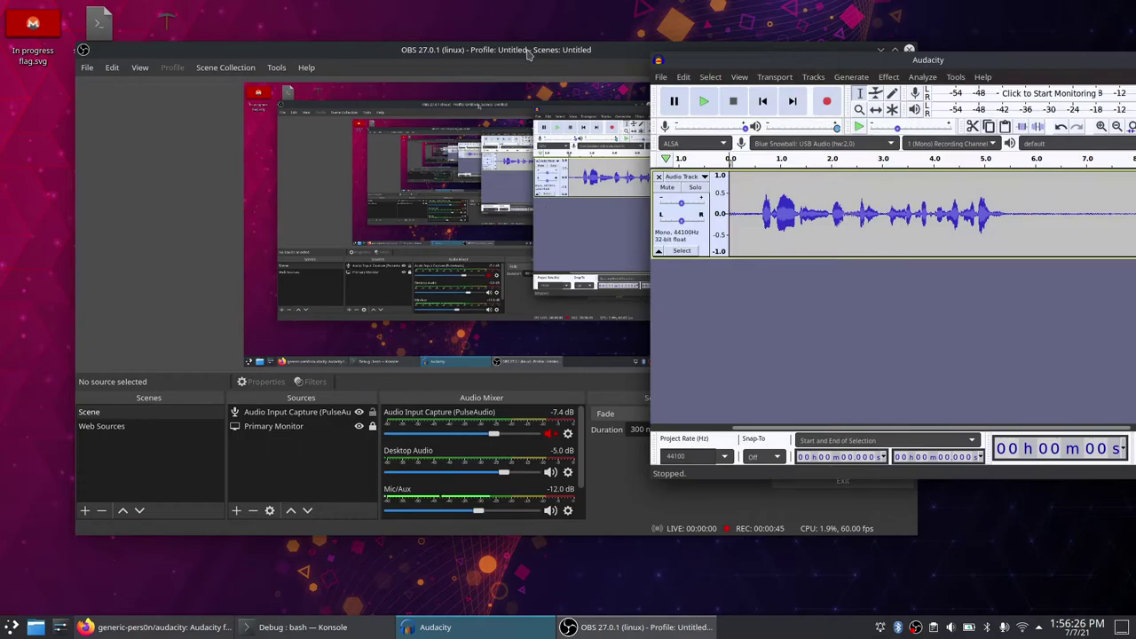
pyautogui.moveTo(527, 50); pyautogui.dragTo(421, 61)
pyautogui.moveTo(931, 67); pyautogui.dragTo(792, 51)
pyautogui.moveTo(348, 58); pyautogui.dragTo(726, 62)
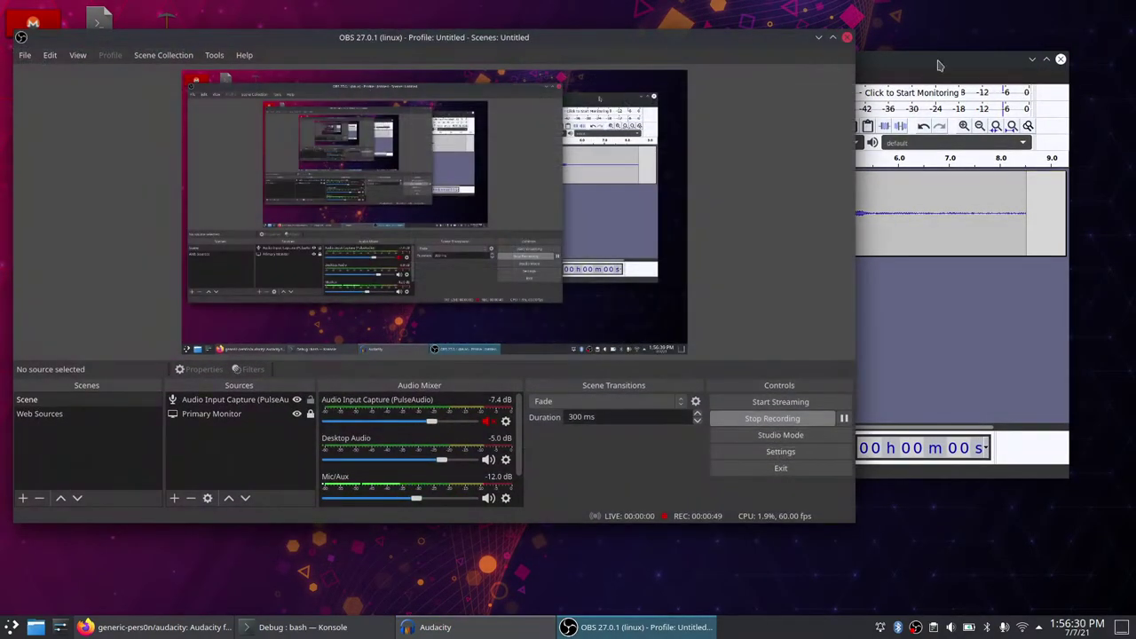
pyautogui.moveTo(939, 61); pyautogui.dragTo(700, 74)
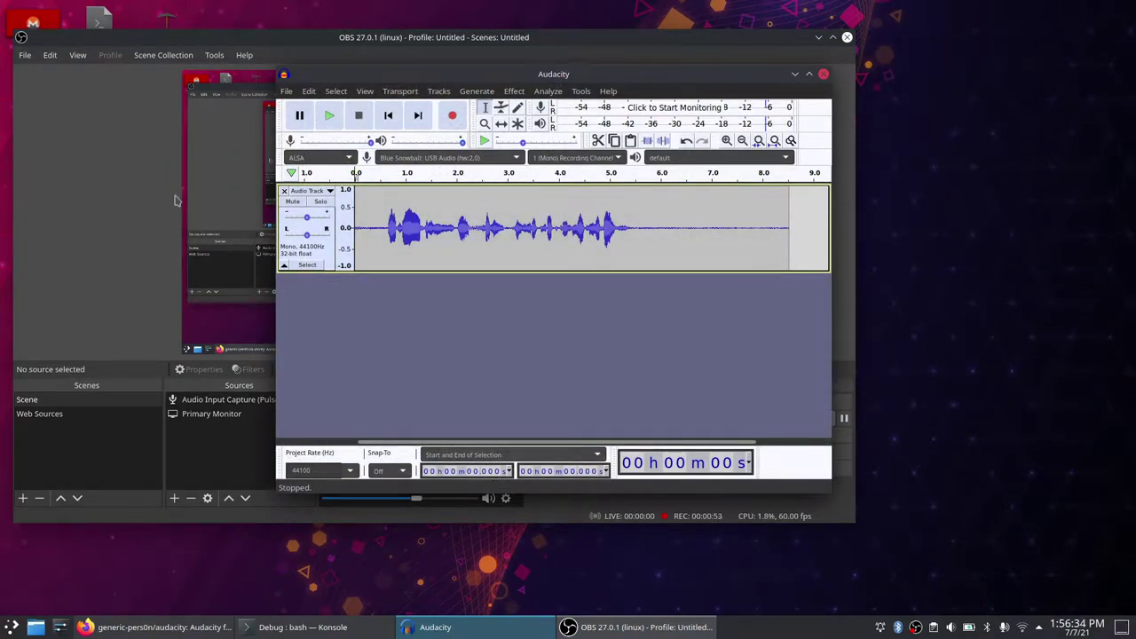
# Bring Audacity back in front and play the recorded voice track
pyautogui.click(87, 132)
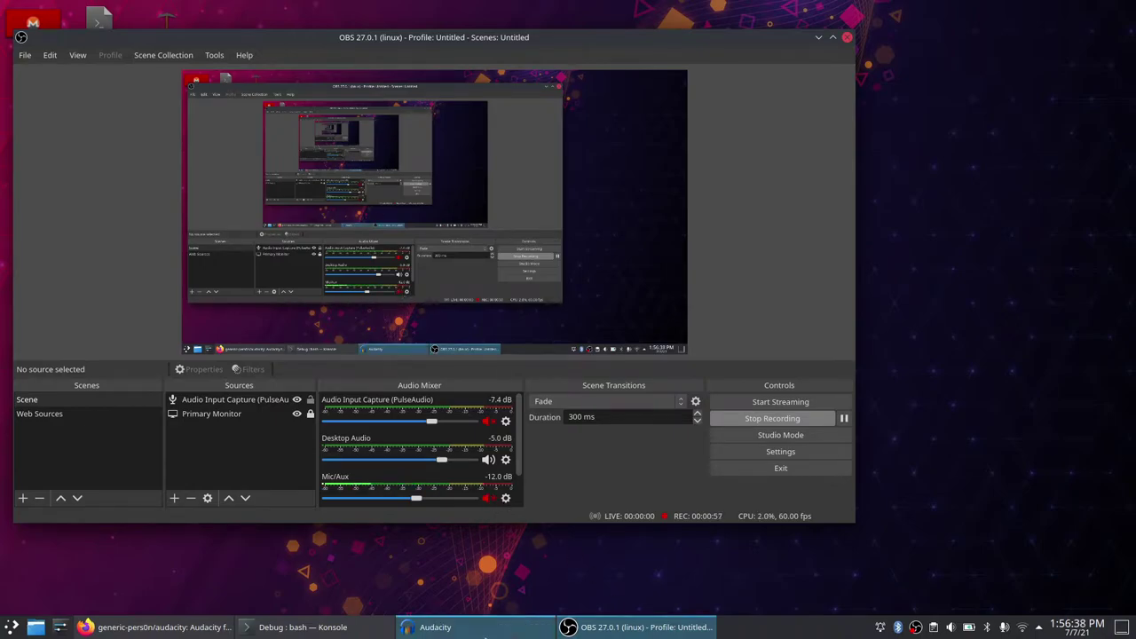
pyautogui.click(406, 628)
pyautogui.click(328, 115)
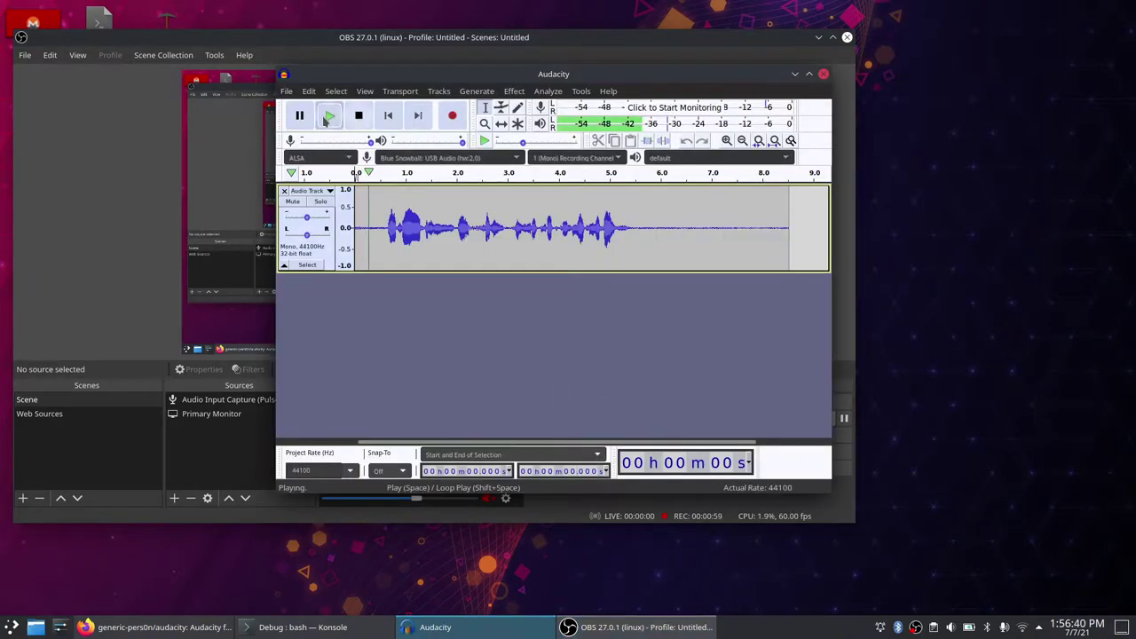
# Unmute the Mic/Aux channel in OBS's Audio Mixer, then bring Audacity back over OBS
pyautogui.moveTo(434, 80); pyautogui.dragTo(738, 73)
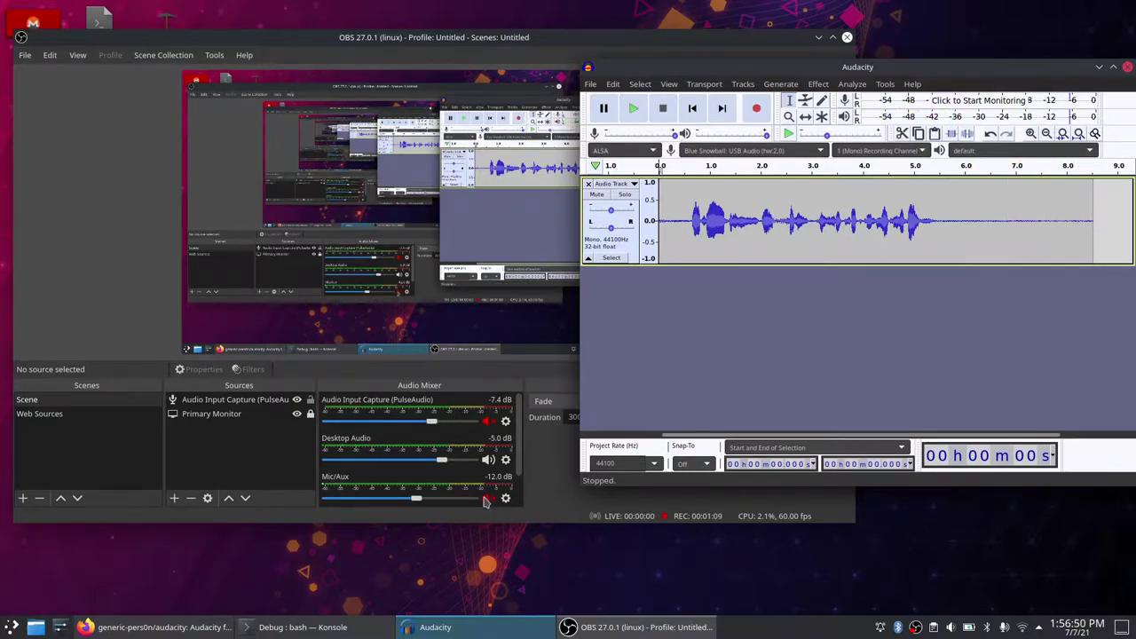
pyautogui.click(488, 497)
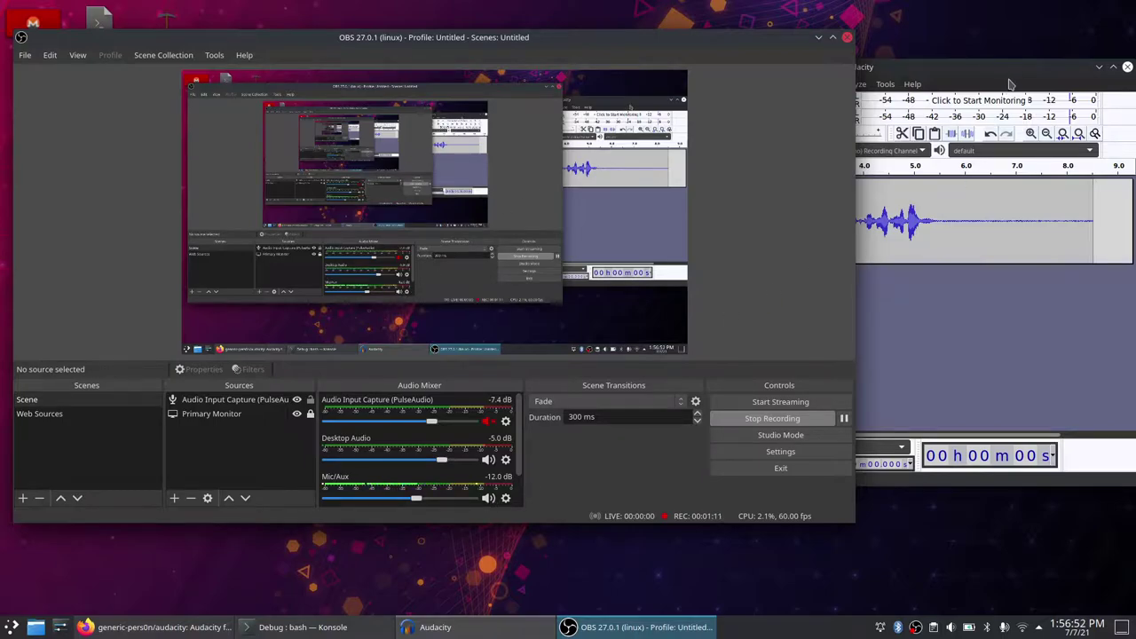
pyautogui.moveTo(1033, 67)
pyautogui.mouseDown()
pyautogui.moveTo(854, 76)
pyautogui.moveTo(847, 133)
pyautogui.moveTo(827, 94)
pyautogui.mouseUp()
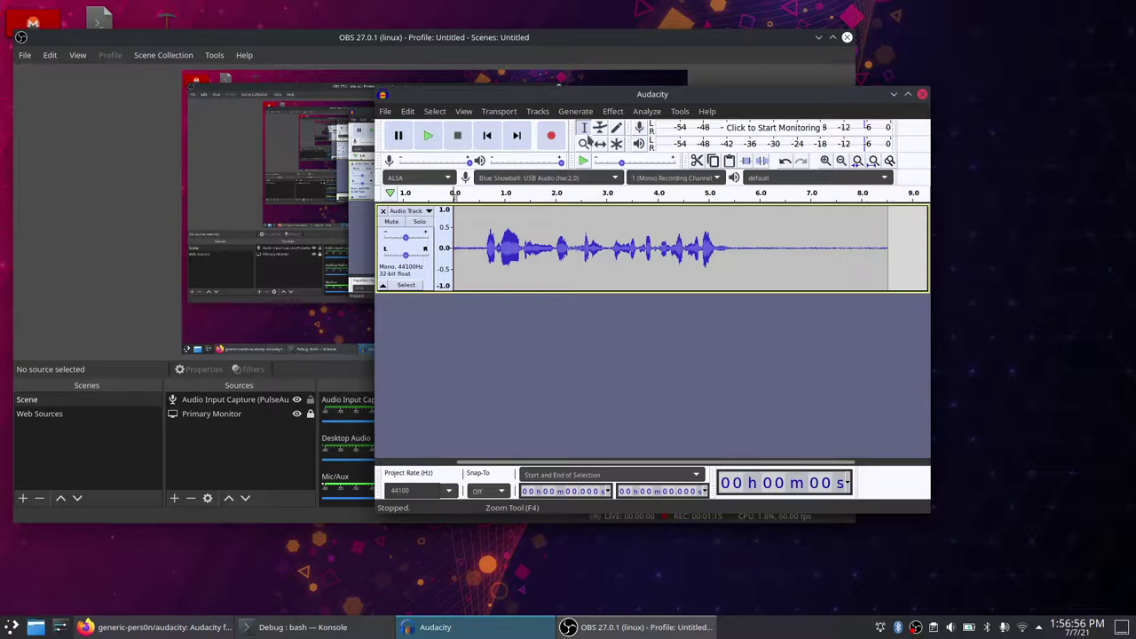
# Save the recording as the project 'sample project' on the Desktop
pyautogui.click(596, 114)
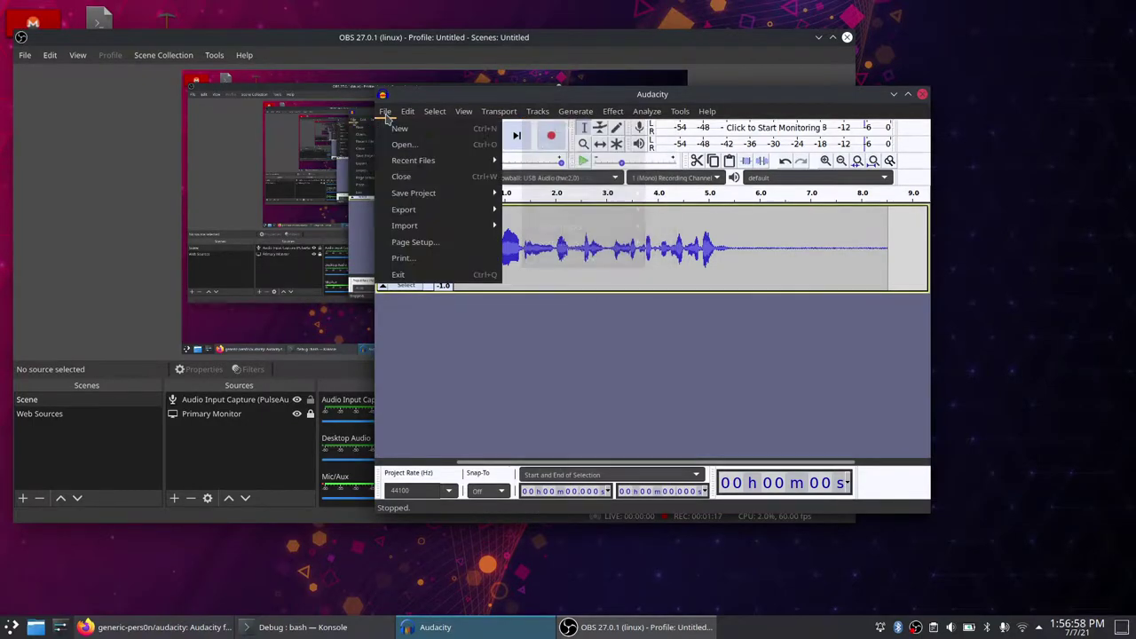
pyautogui.moveTo(400, 194)
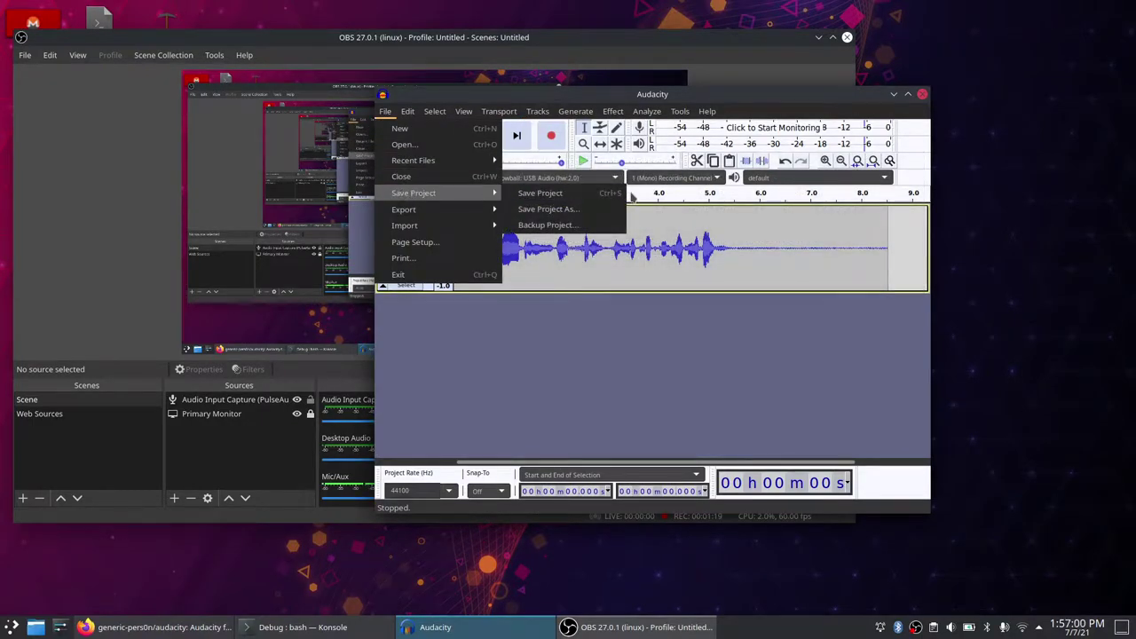
pyautogui.click(622, 194)
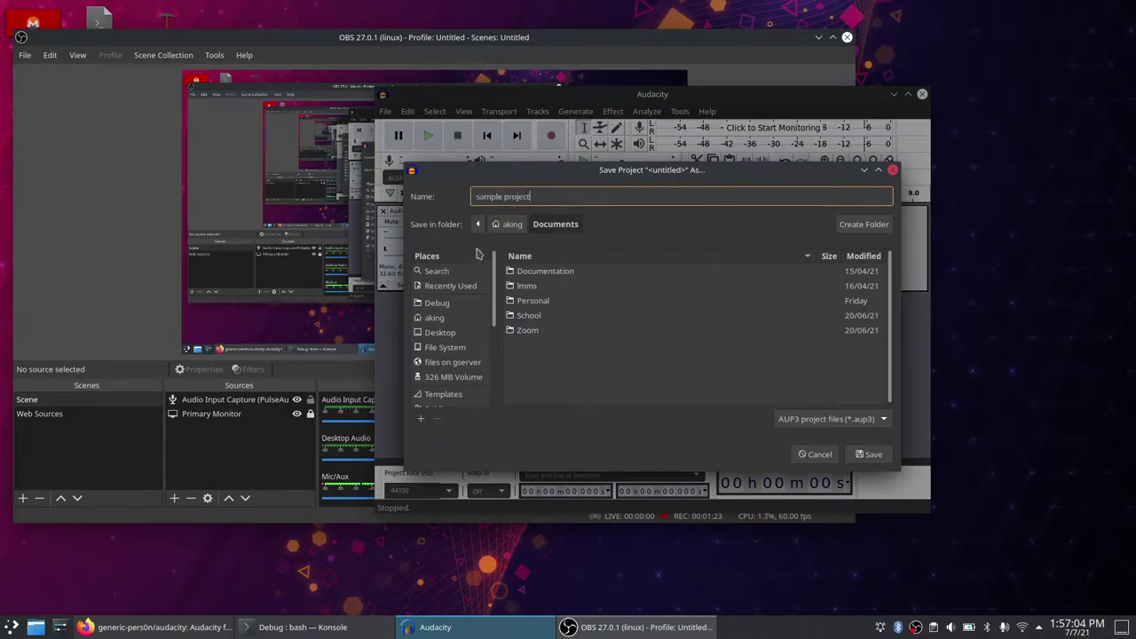
pyautogui.click(451, 332)
pyautogui.click(868, 455)
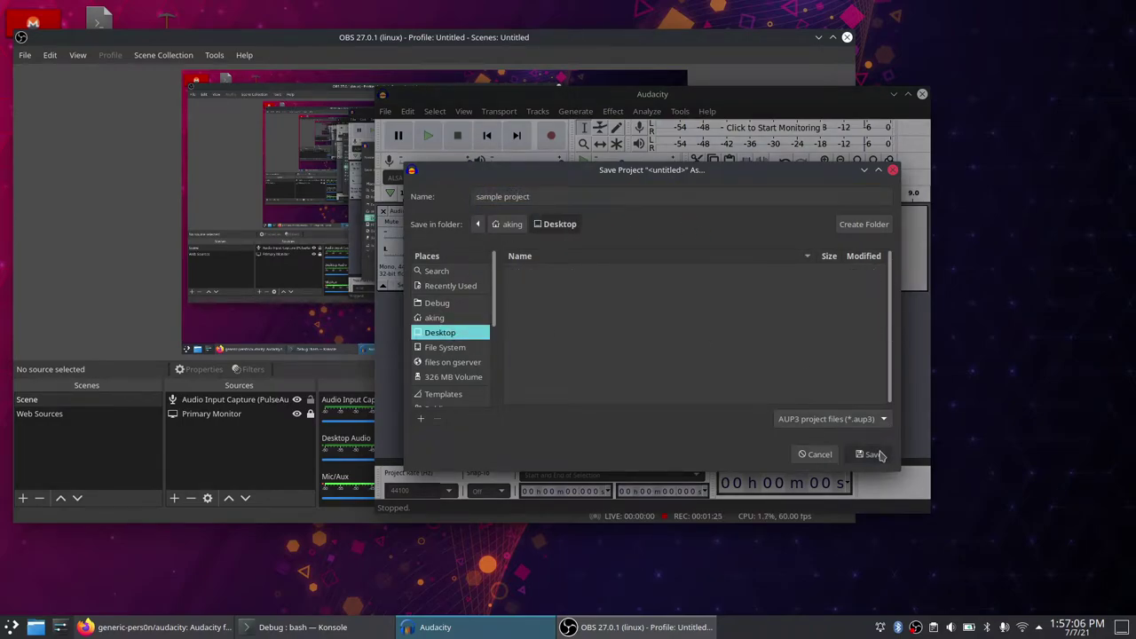
pyautogui.moveTo(369, 46); pyautogui.dragTo(356, 187)
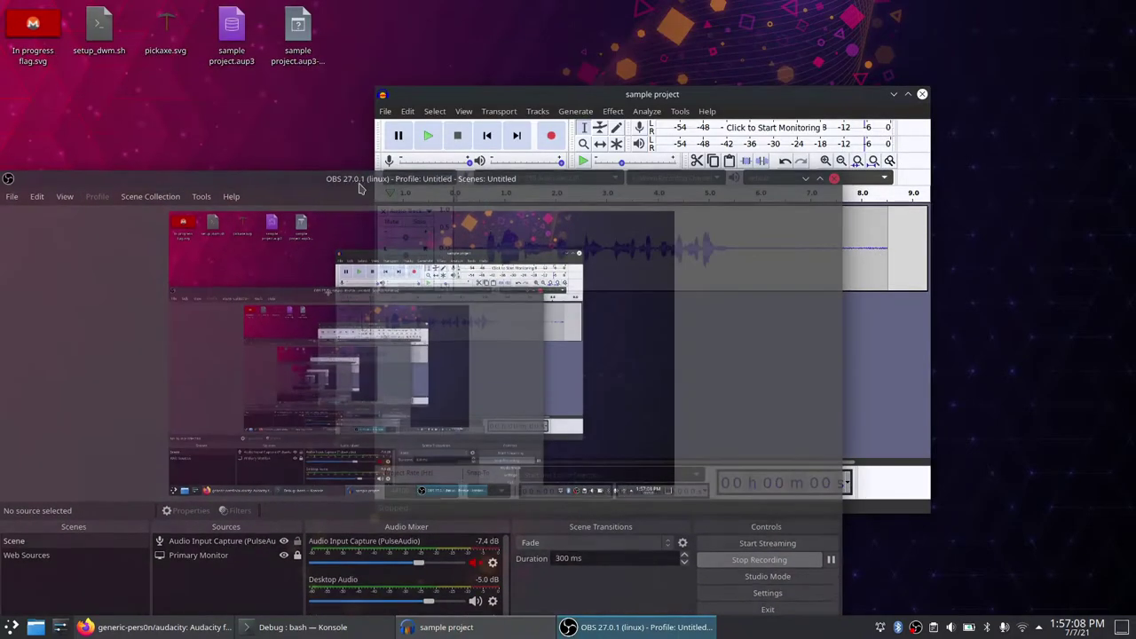
# View the properties of 'sample project.aup3-wal' (128.1 KiB), then close them
pyautogui.click(302, 32)
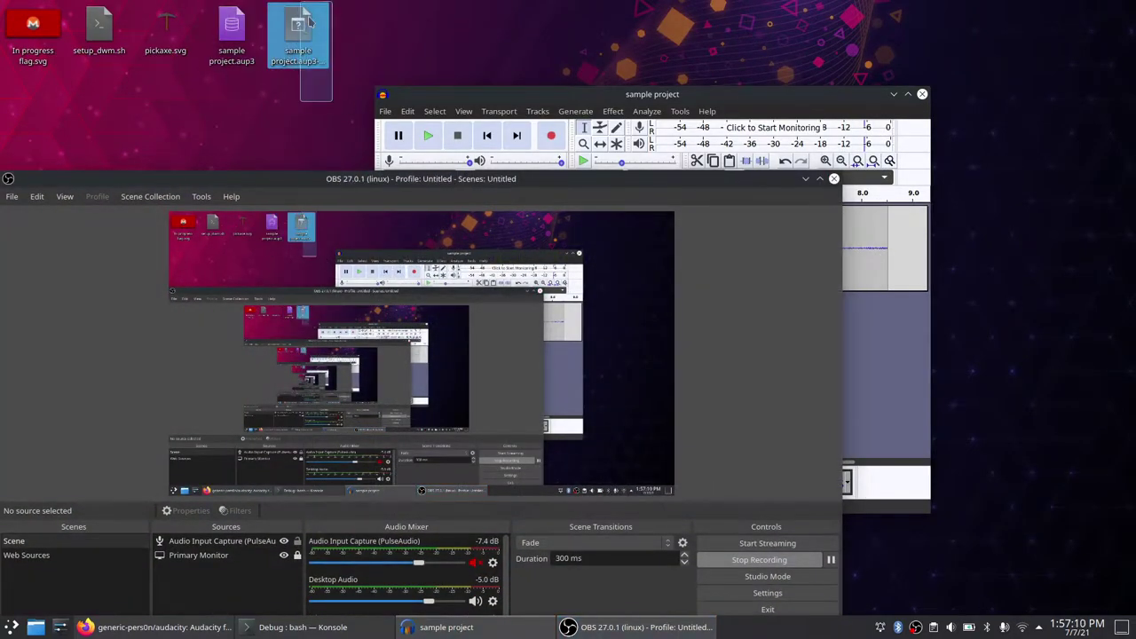
pyautogui.rightClick(310, 30)
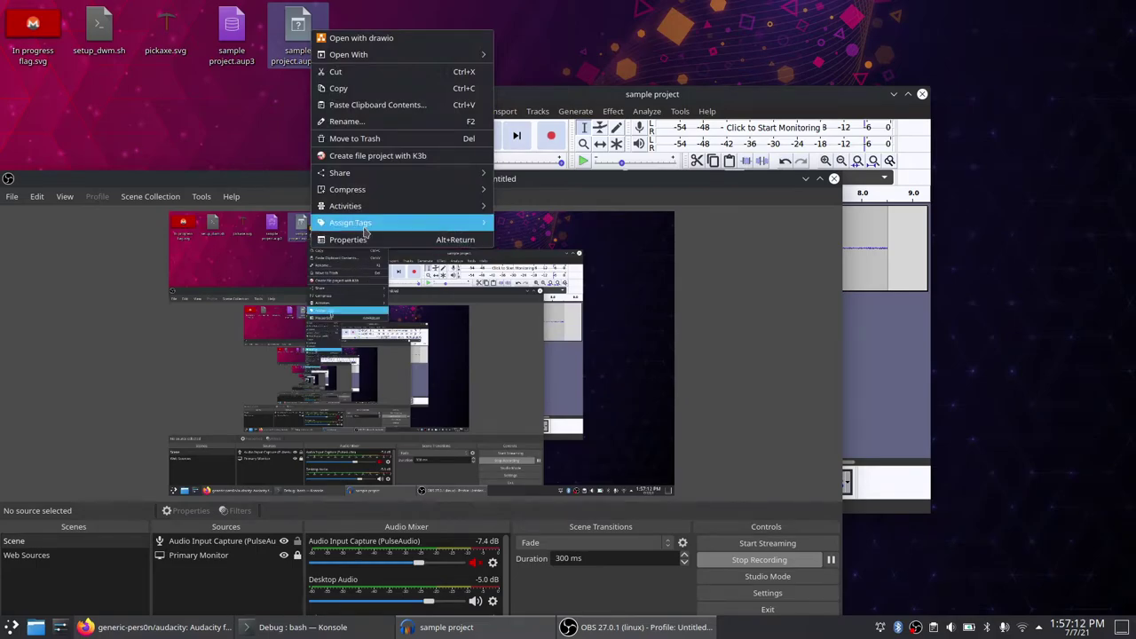
pyautogui.click(391, 240)
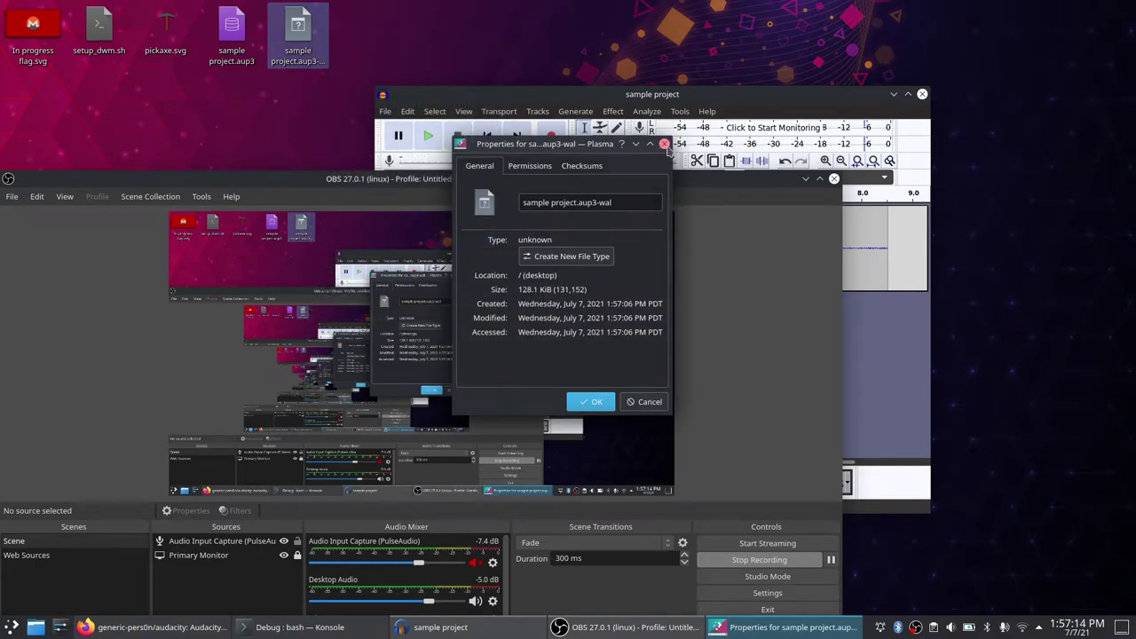
pyautogui.click(664, 144)
# Rearrange the windows so the sample project Audacity window stands in front of OBS
pyautogui.moveTo(657, 182); pyautogui.dragTo(678, 92)
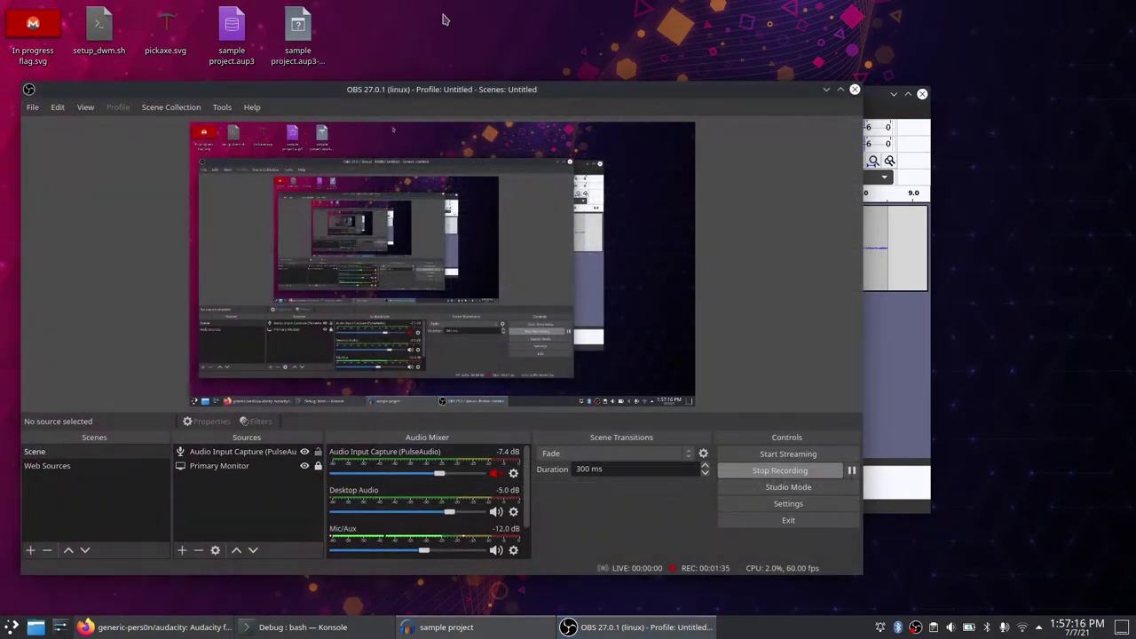
pyautogui.moveTo(466, 9); pyautogui.dragTo(416, 89)
pyautogui.moveTo(872, 98); pyautogui.dragTo(1046, 88)
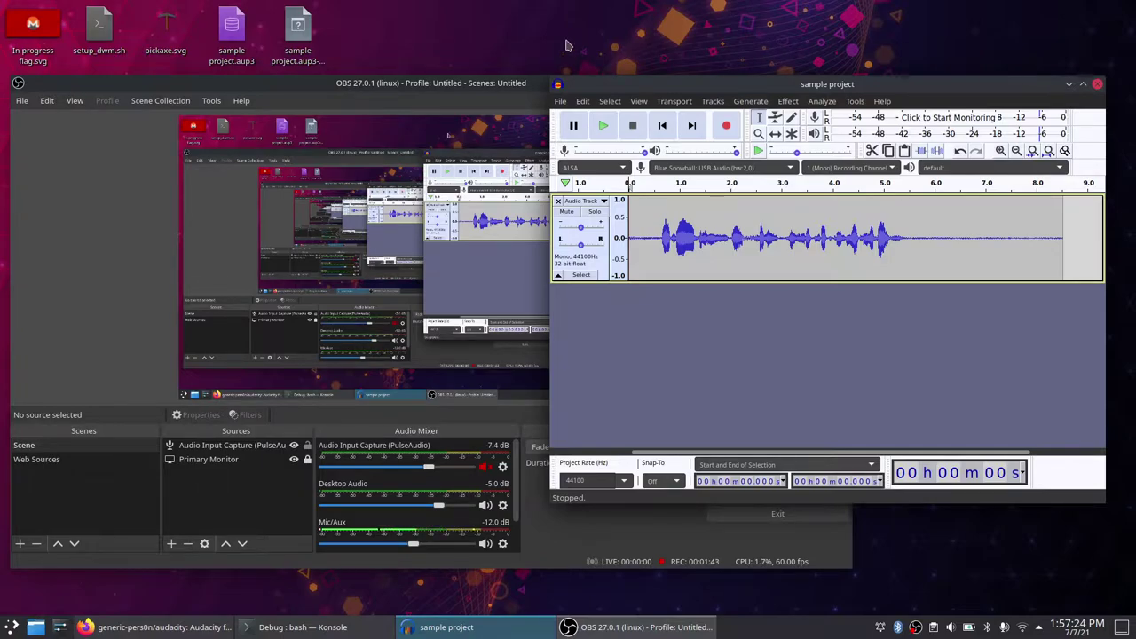
pyautogui.moveTo(460, 81); pyautogui.dragTo(483, 71)
# Minimize OBS and view Audacity's About dialog showing version 3.0.4-alpha-20210707
pyautogui.click(841, 71)
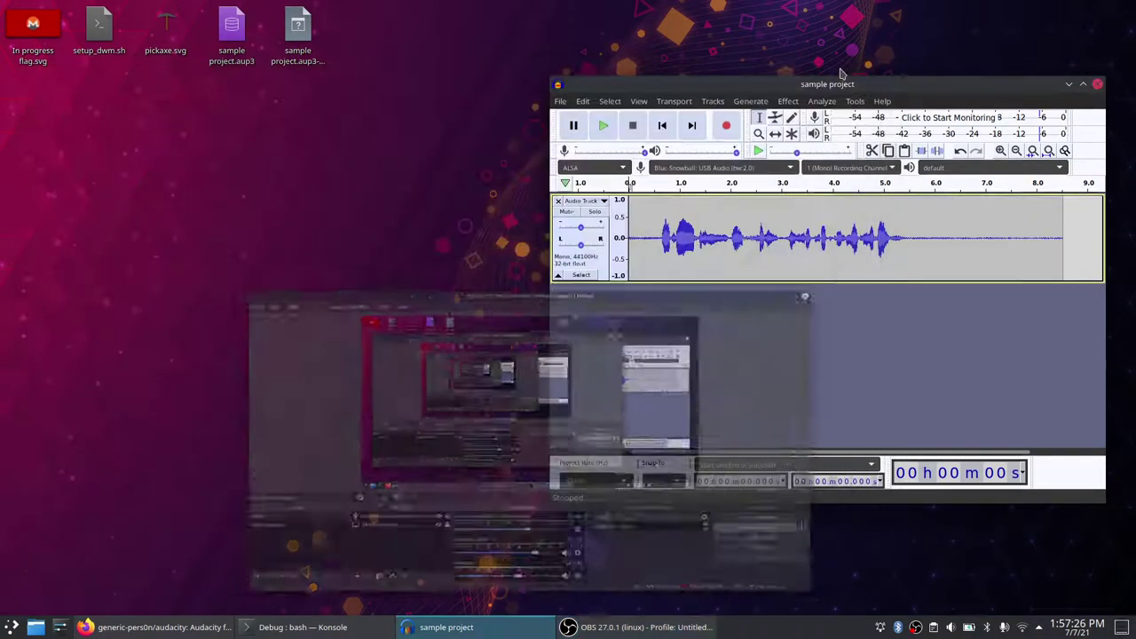
pyautogui.moveTo(840, 83); pyautogui.dragTo(690, 50)
pyautogui.click(732, 67)
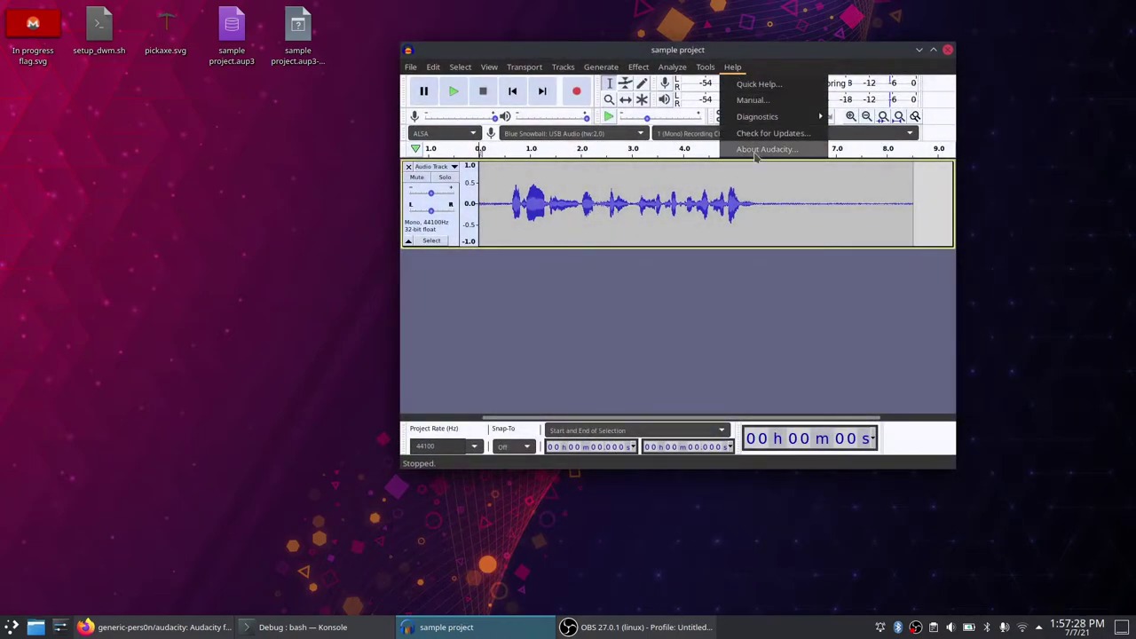
pyautogui.click(760, 149)
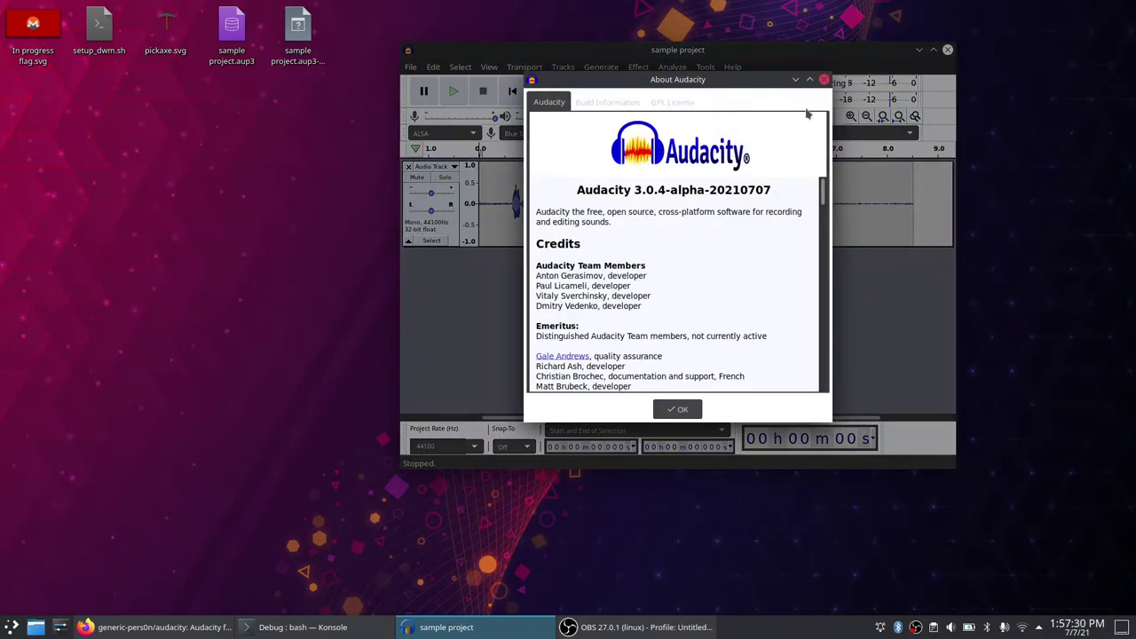
pyautogui.moveTo(769, 189); pyautogui.dragTo(575, 190)
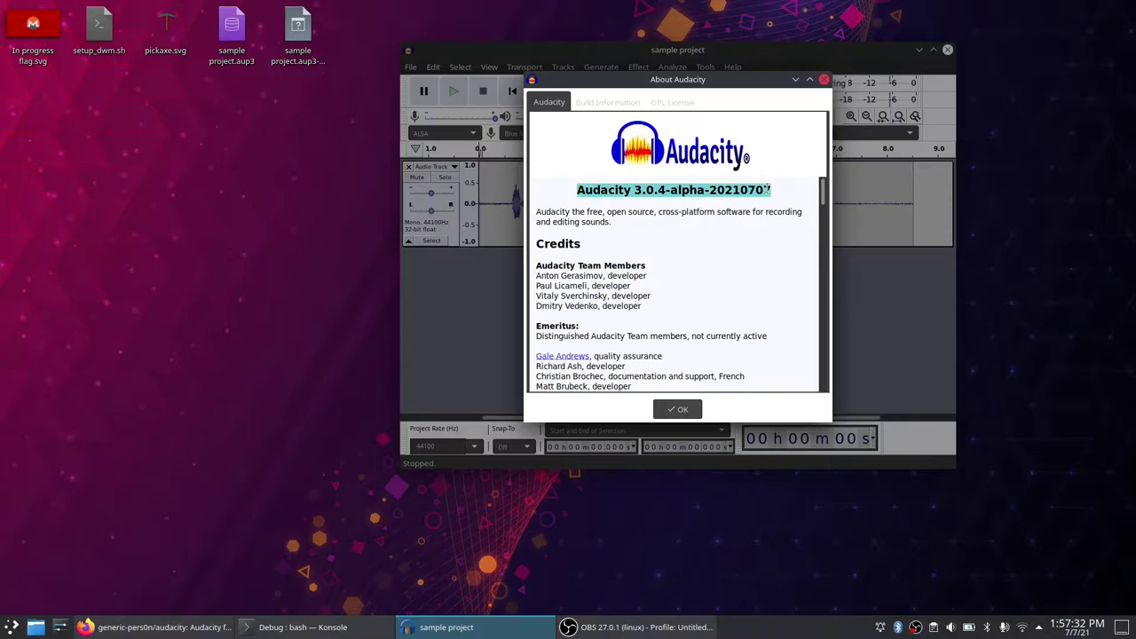
pyautogui.click(743, 196)
pyautogui.moveTo(779, 195)
pyautogui.mouseDown()
pyautogui.moveTo(577, 192)
pyautogui.moveTo(789, 190)
pyautogui.moveTo(771, 191)
pyautogui.mouseUp()
pyautogui.click(724, 204)
pyautogui.click(769, 192)
# Review the build information (64-bit CMake Debug, Jul 7 2021), then close the dialog
pyautogui.click(607, 102)
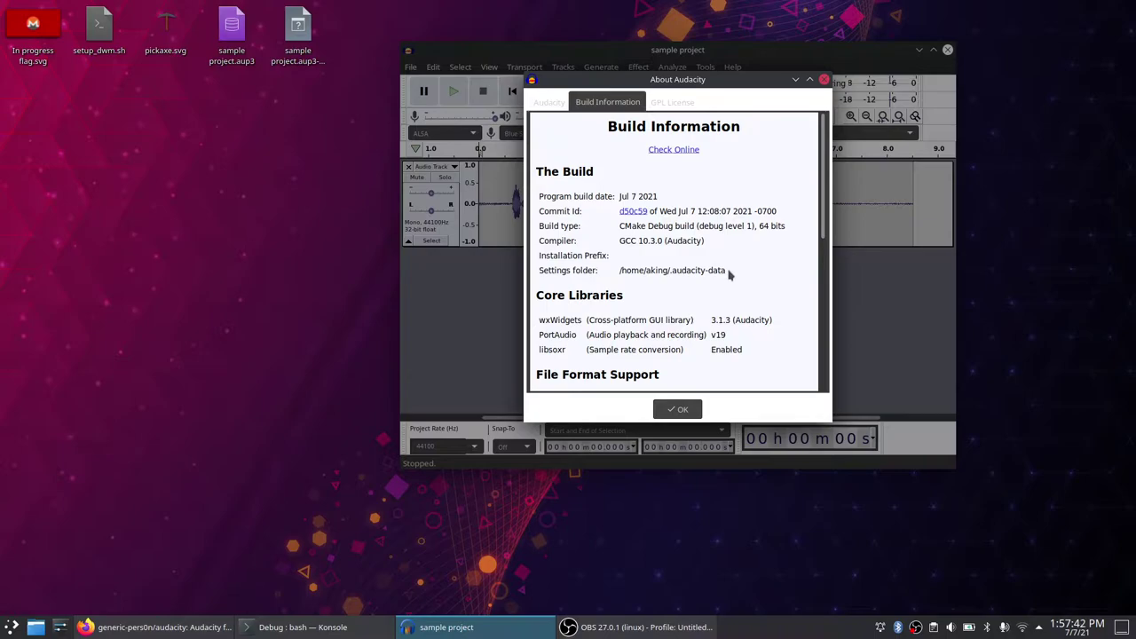
pyautogui.moveTo(729, 276); pyautogui.dragTo(508, 176)
pyautogui.click(775, 206)
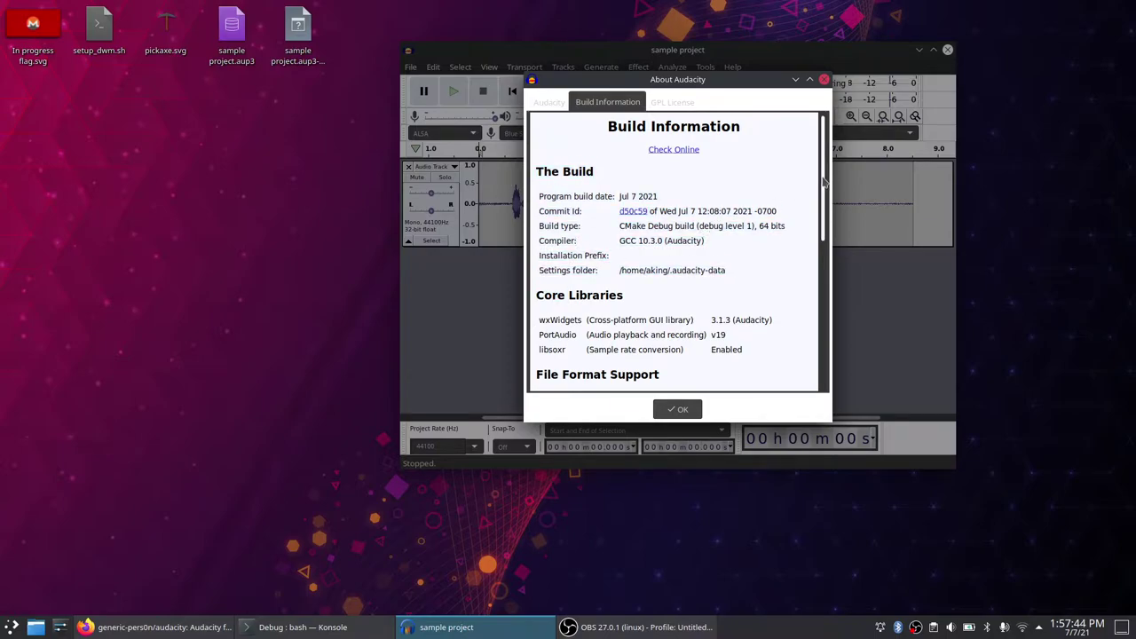
pyautogui.moveTo(824, 182); pyautogui.dragTo(825, 38)
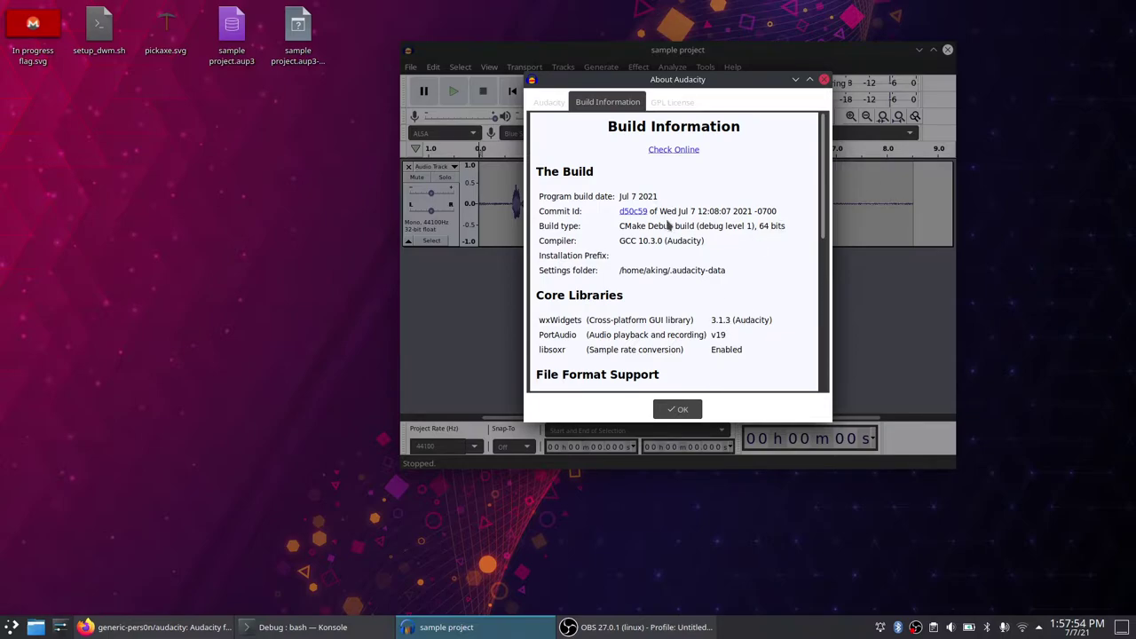
pyautogui.tripleClick(730, 228)
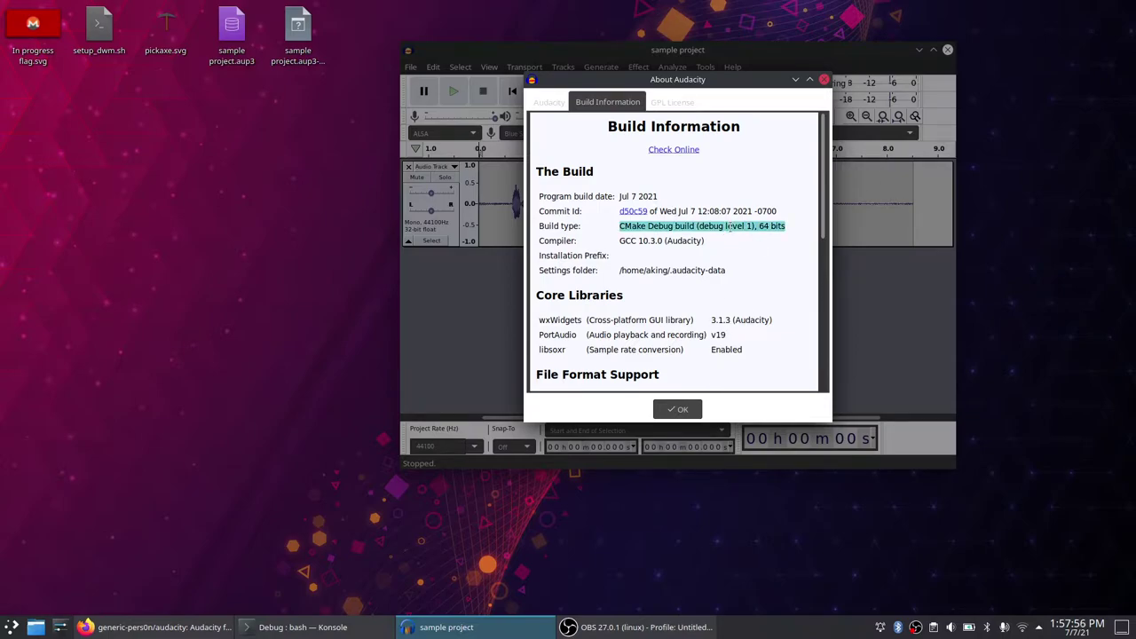
pyautogui.click(729, 227)
pyautogui.click(824, 79)
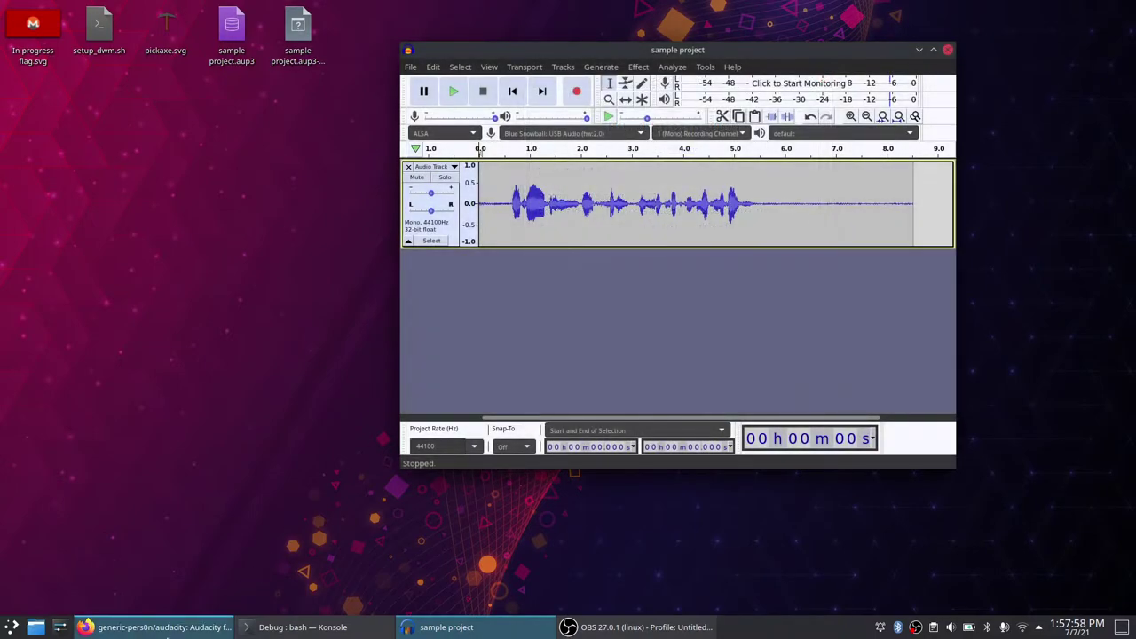
# Close the duplicate GitHub repository tab in Firefox and move the browser down to uncover Audacity
pyautogui.click(144, 627)
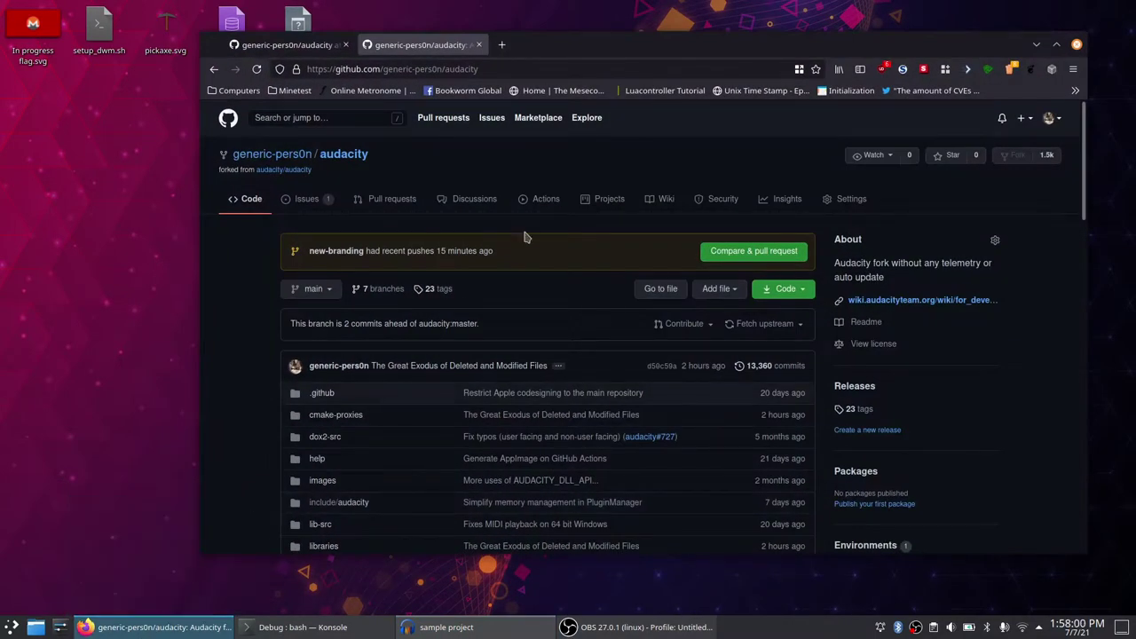
pyautogui.moveTo(634, 44); pyautogui.dragTo(520, 65)
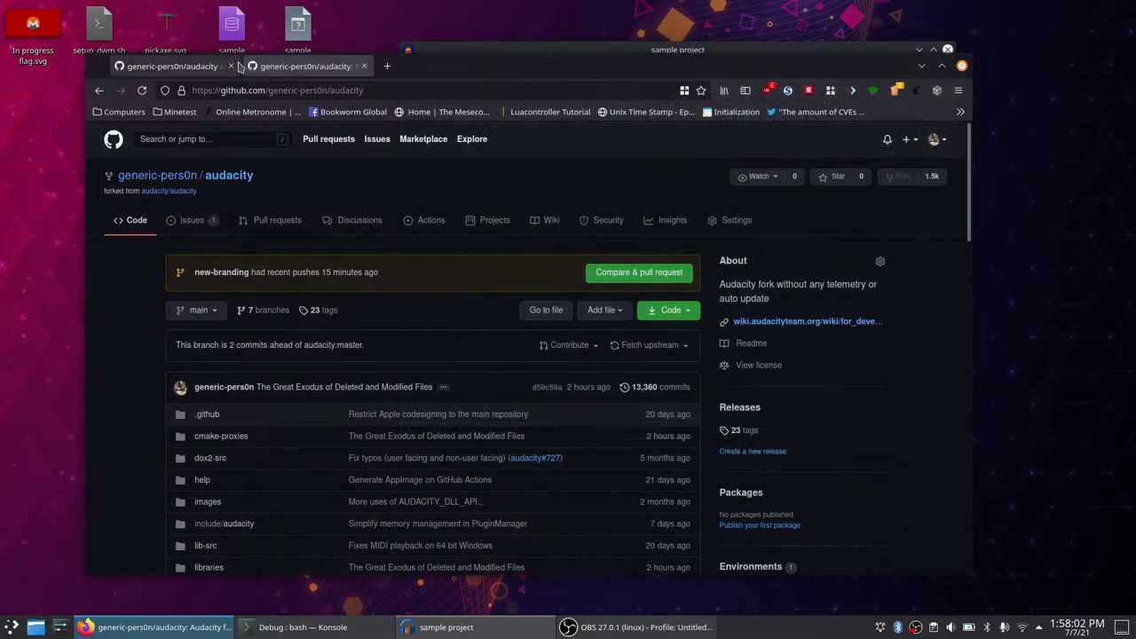
pyautogui.click(231, 66)
pyautogui.moveTo(438, 65); pyautogui.dragTo(471, 56)
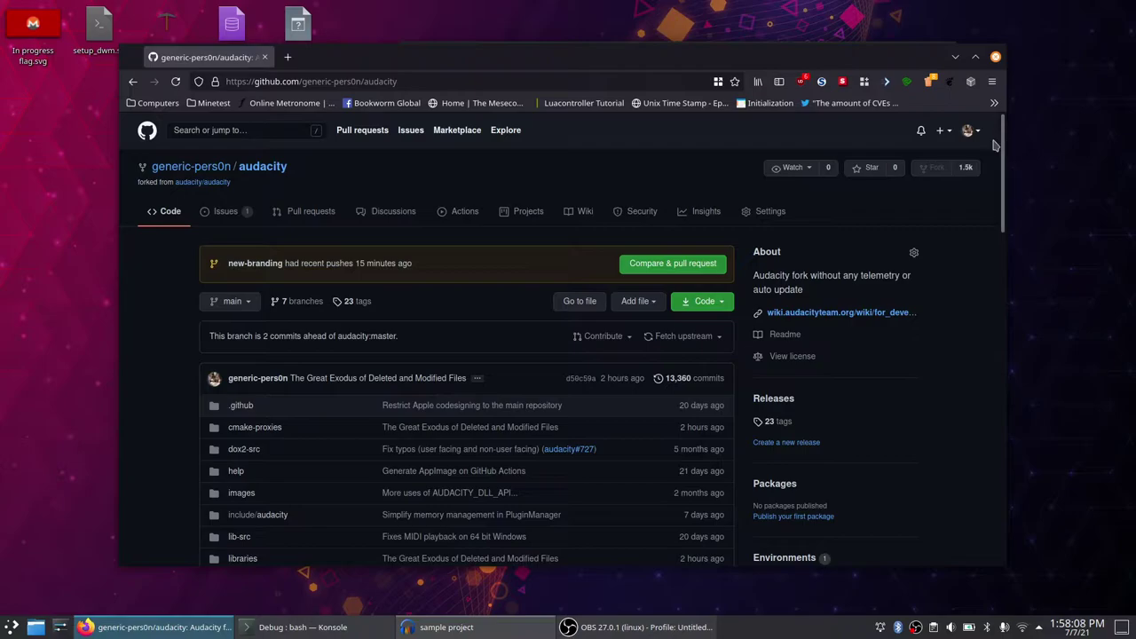
pyautogui.moveTo(906, 60); pyautogui.dragTo(913, 324)
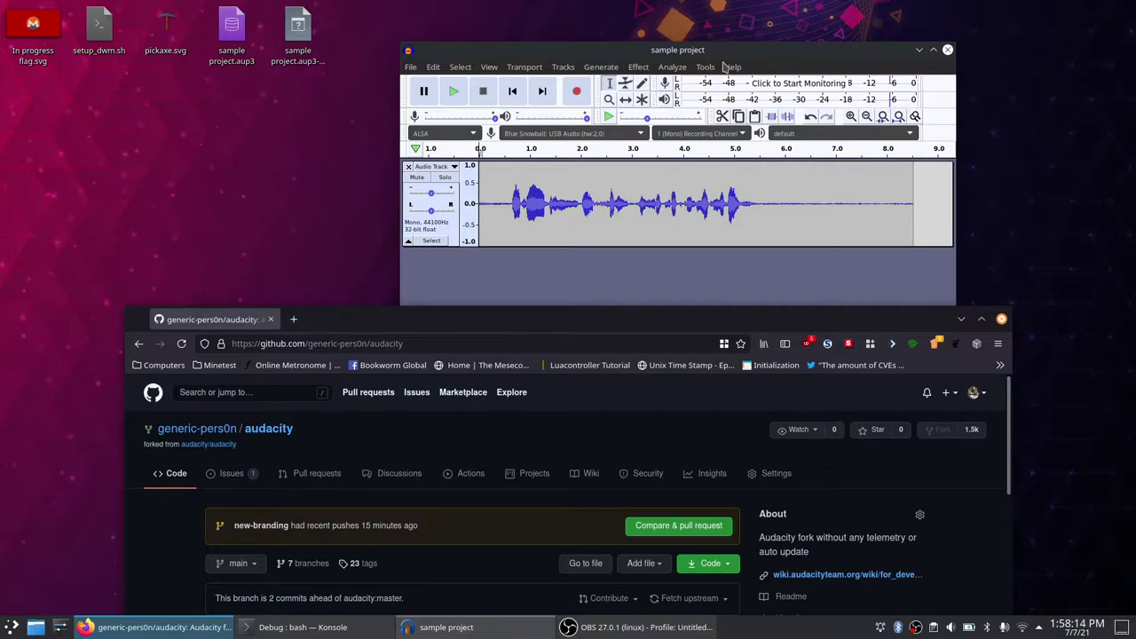
# Run Audacity's Check for Updates, close the download page it opens, and minimize the browser
pyautogui.click(728, 67)
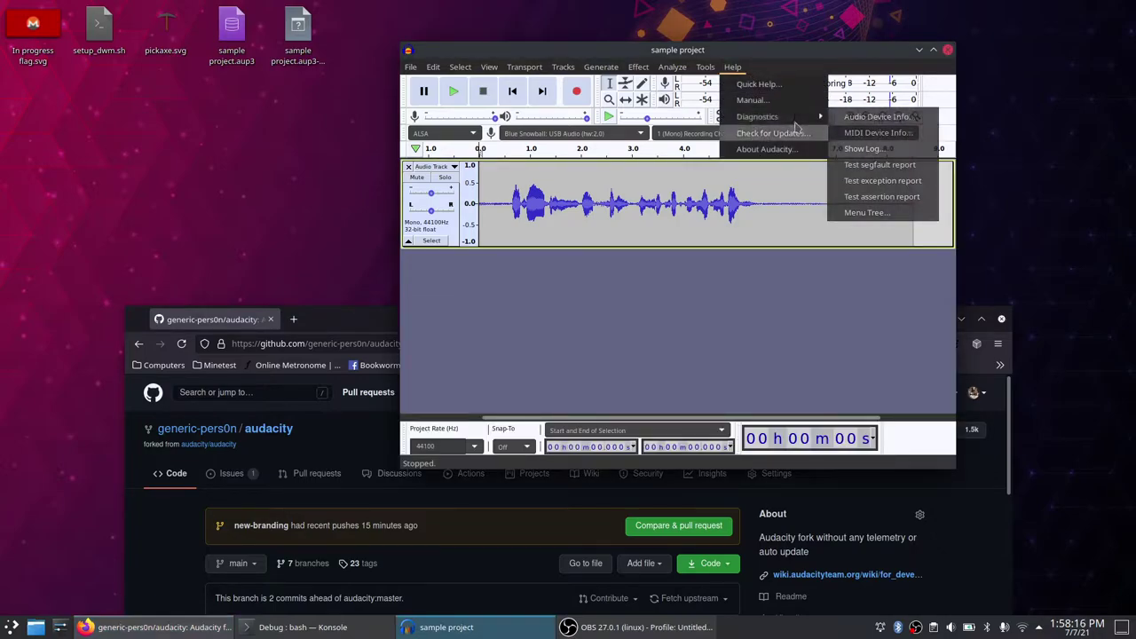
pyautogui.click(764, 134)
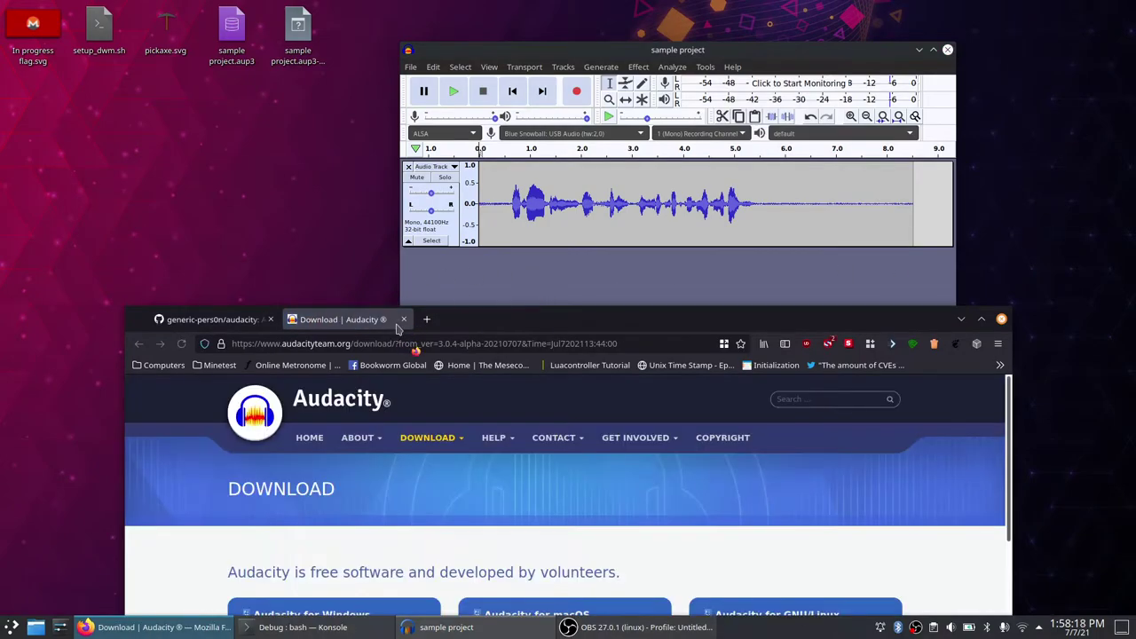
pyautogui.click(404, 318)
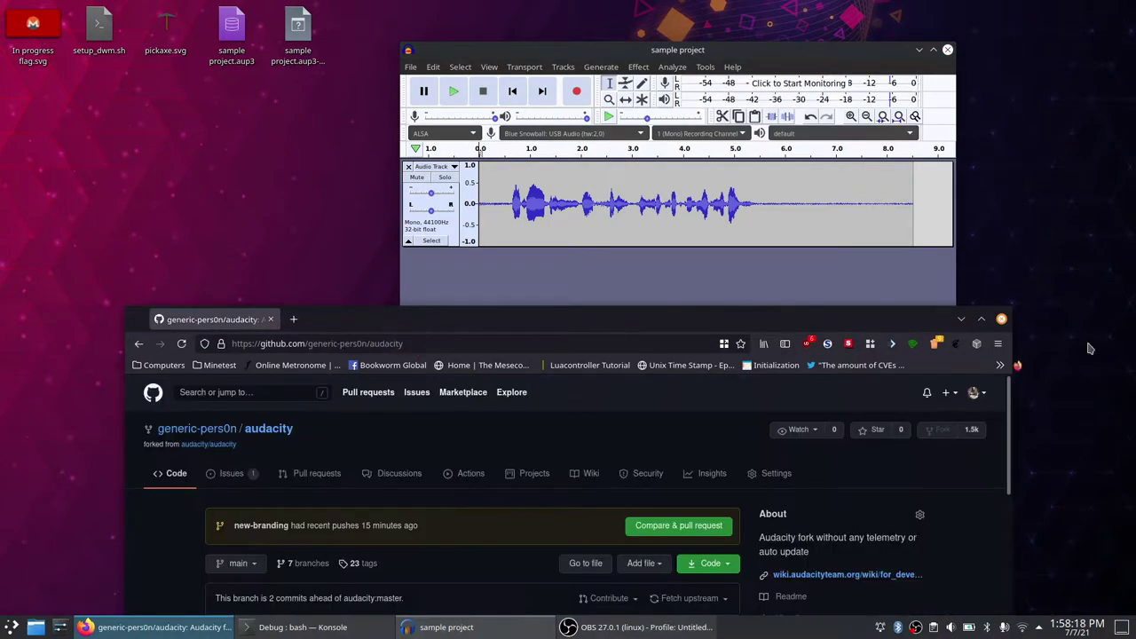
pyautogui.click(961, 318)
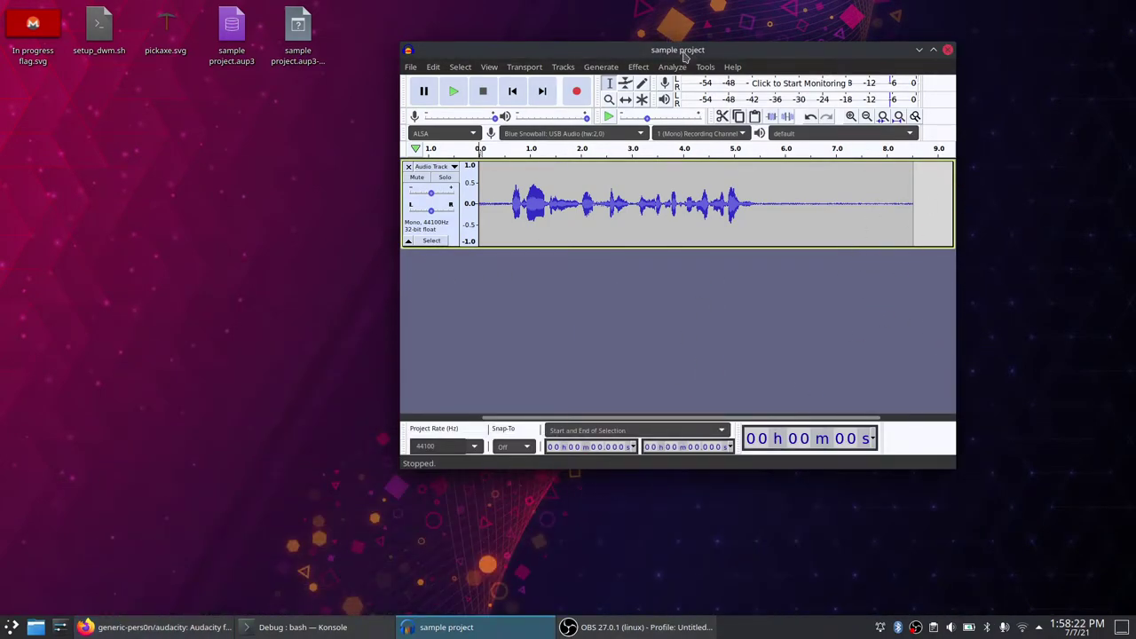
# Move, maximize and restore the Audacity window, then close the sample project
pyautogui.moveTo(685, 56); pyautogui.dragTo(609, 53)
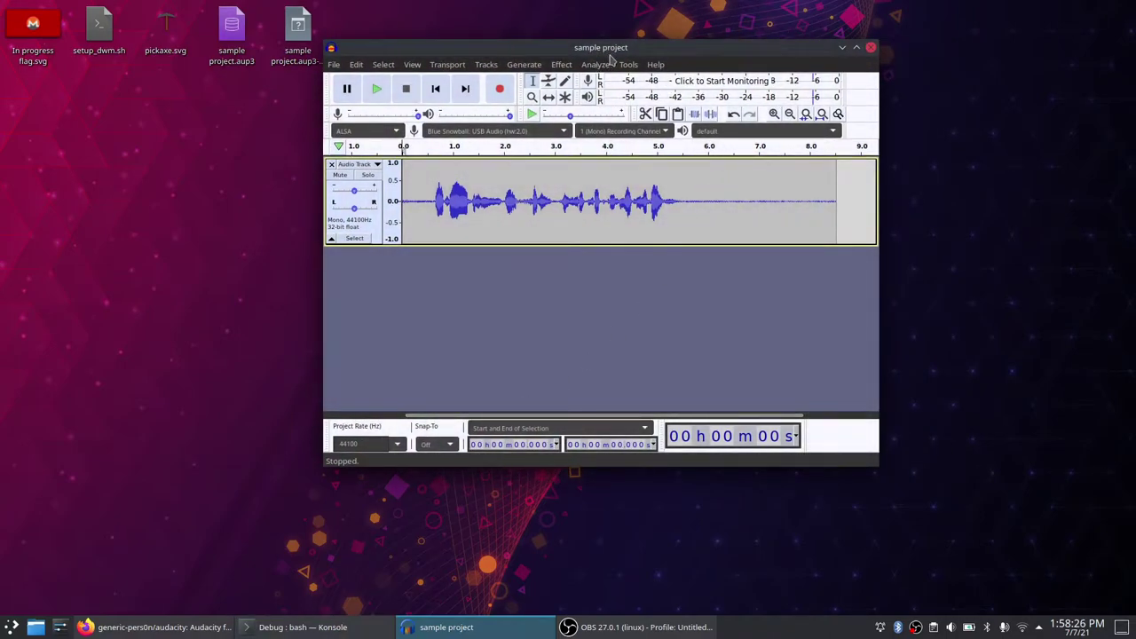
pyautogui.moveTo(610, 54); pyautogui.dragTo(416, 91)
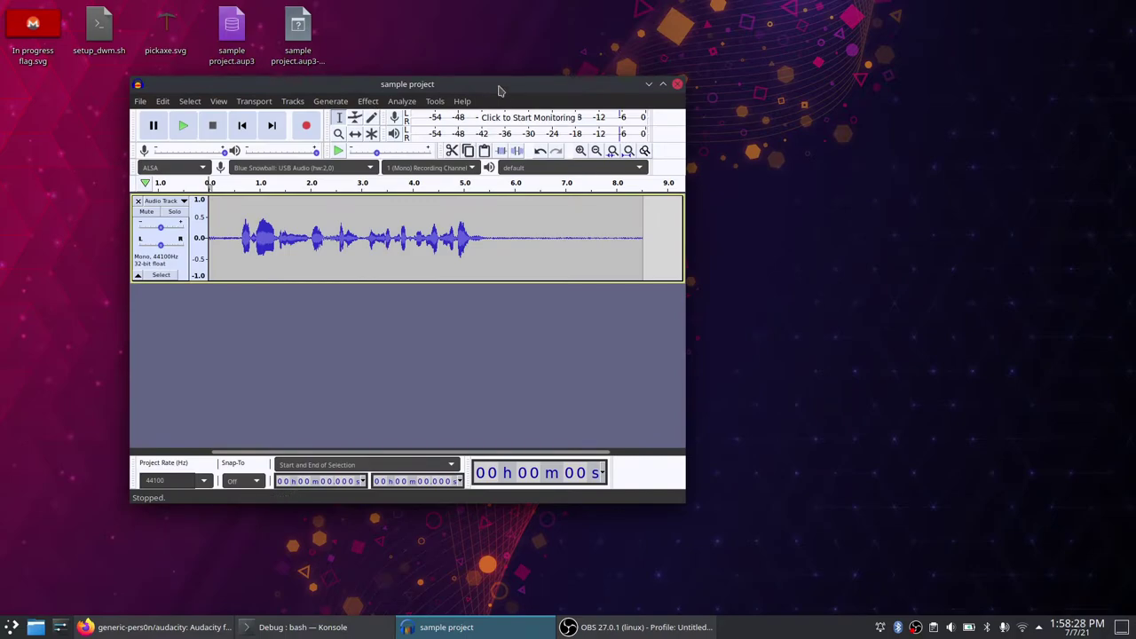
pyautogui.moveTo(500, 90); pyautogui.dragTo(646, 3)
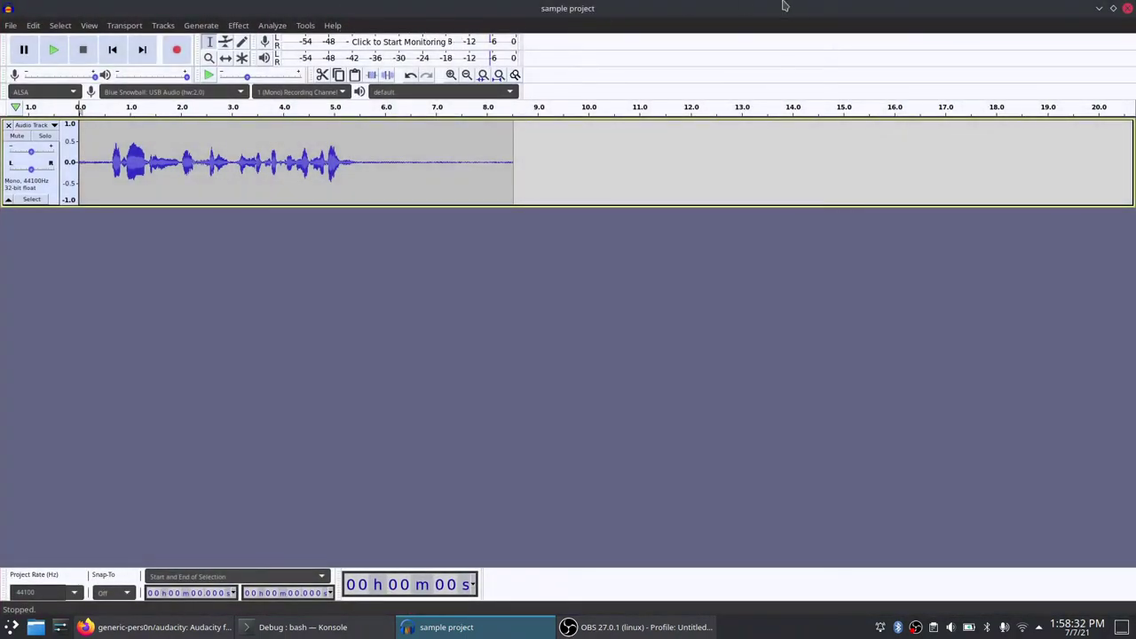
pyautogui.moveTo(784, 6); pyautogui.dragTo(679, 68)
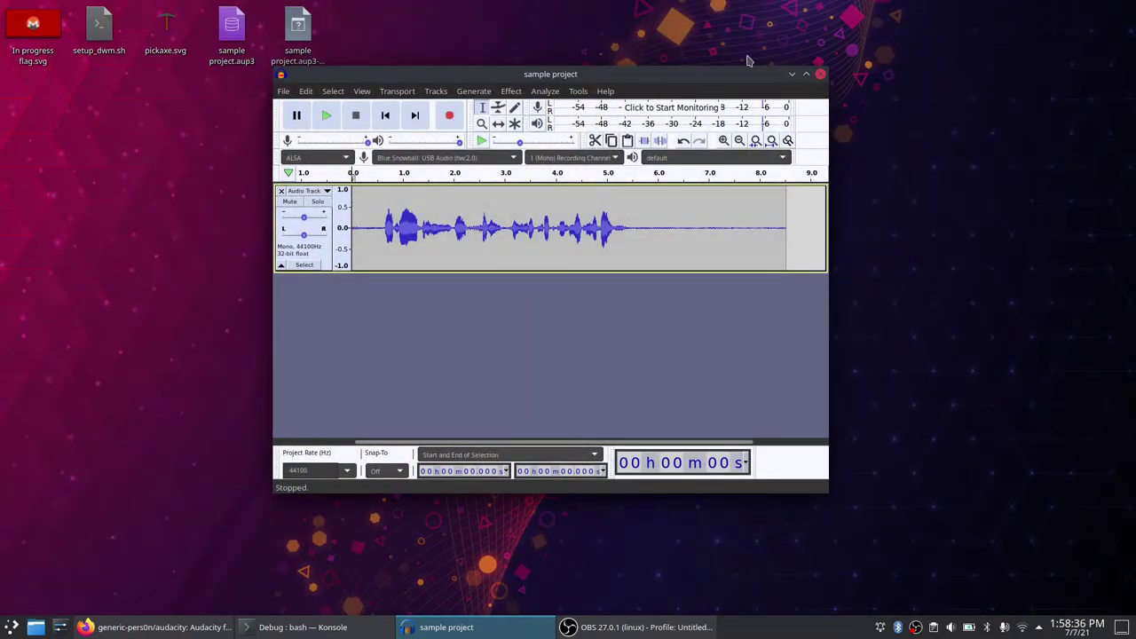
pyautogui.click(821, 75)
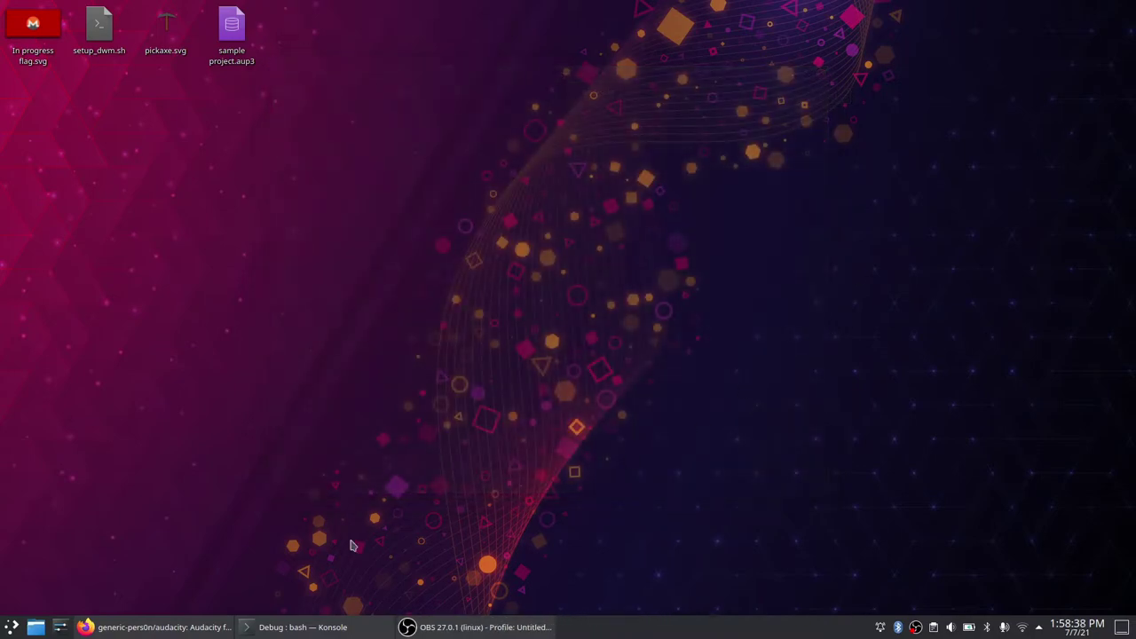
# Restore Firefox and open the fork's issue 'Another fork has entered the battle'
pyautogui.click(160, 627)
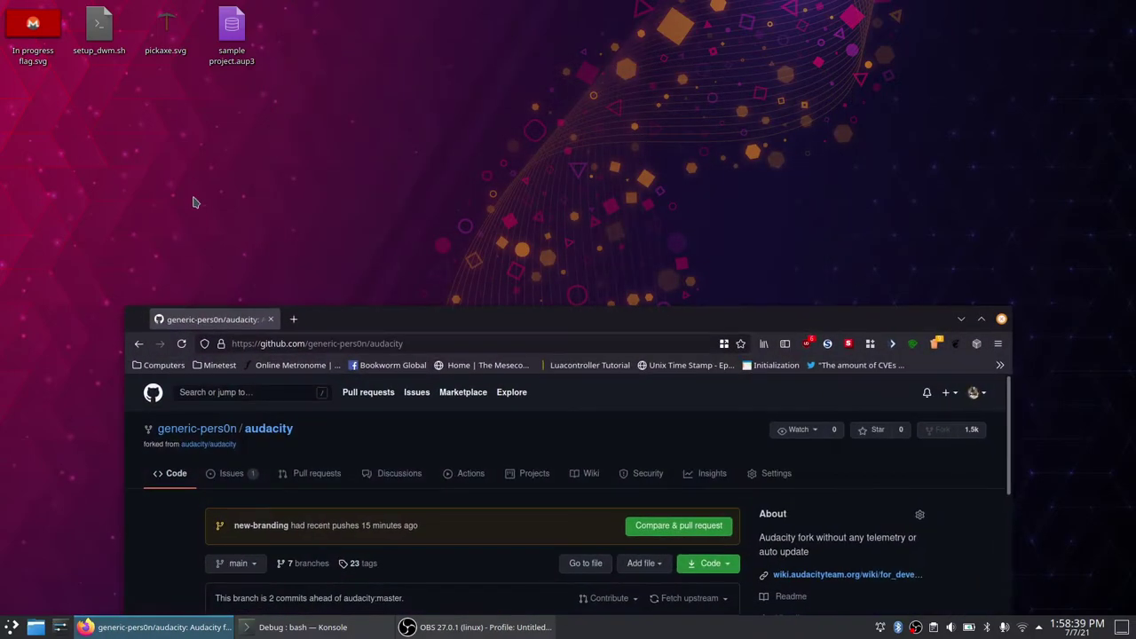
pyautogui.click(231, 473)
pyautogui.moveTo(424, 310); pyautogui.dragTo(361, 66)
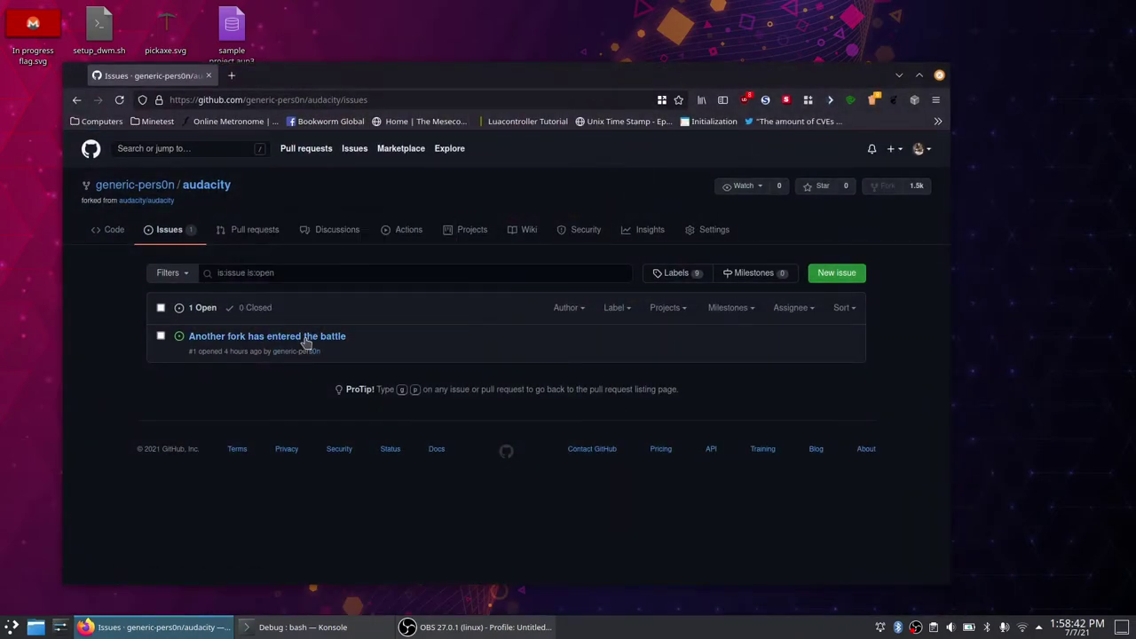
pyautogui.click(307, 340)
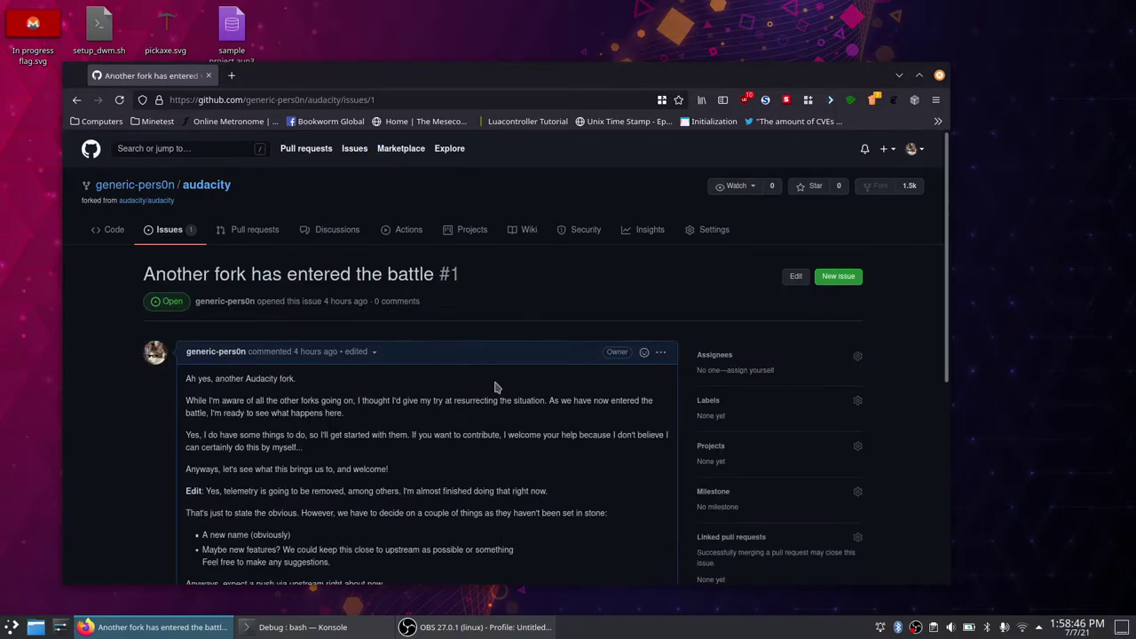
# Read the issue's description, then return to the repository's Code page
pyautogui.moveTo(551, 382); pyautogui.dragTo(518, 253)
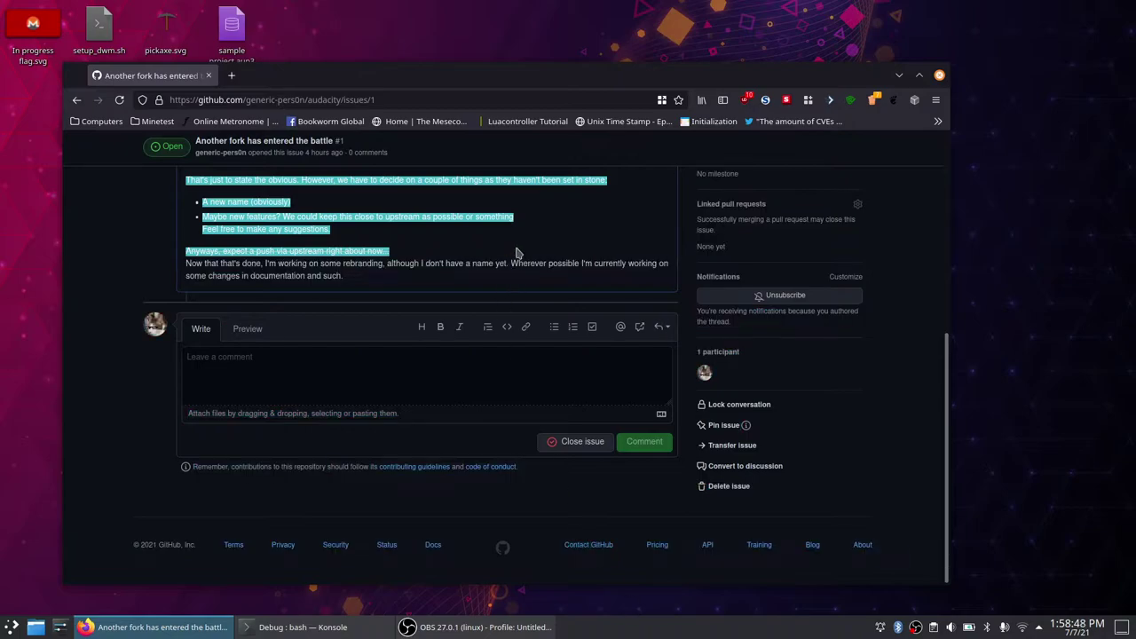
pyautogui.click(517, 254)
pyautogui.moveTo(946, 414); pyautogui.dragTo(921, 204)
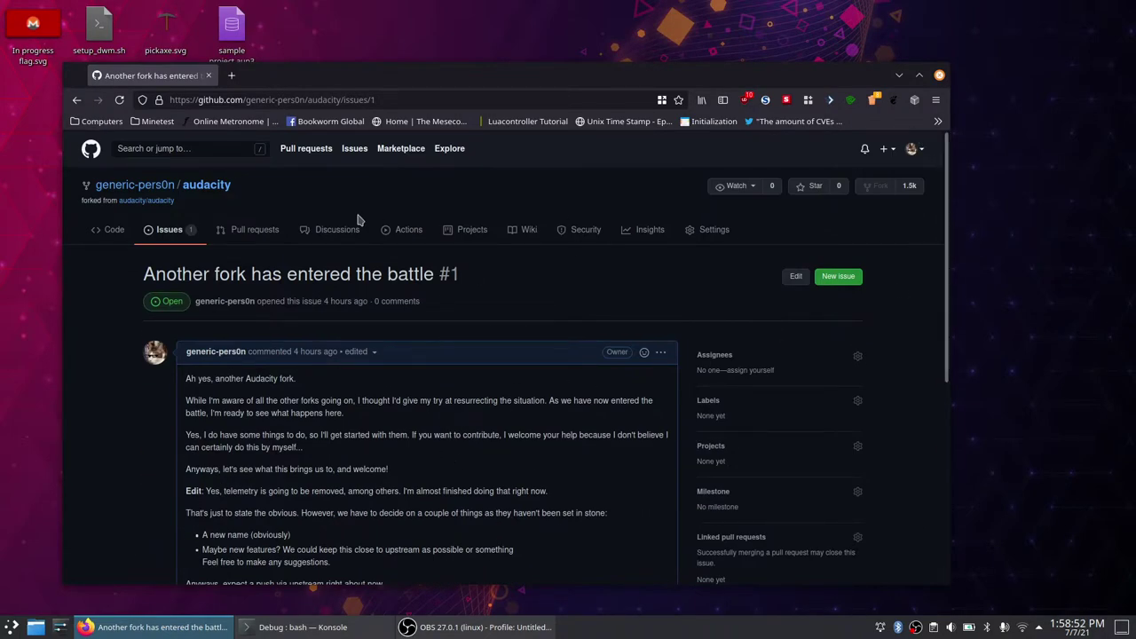
pyautogui.click(111, 229)
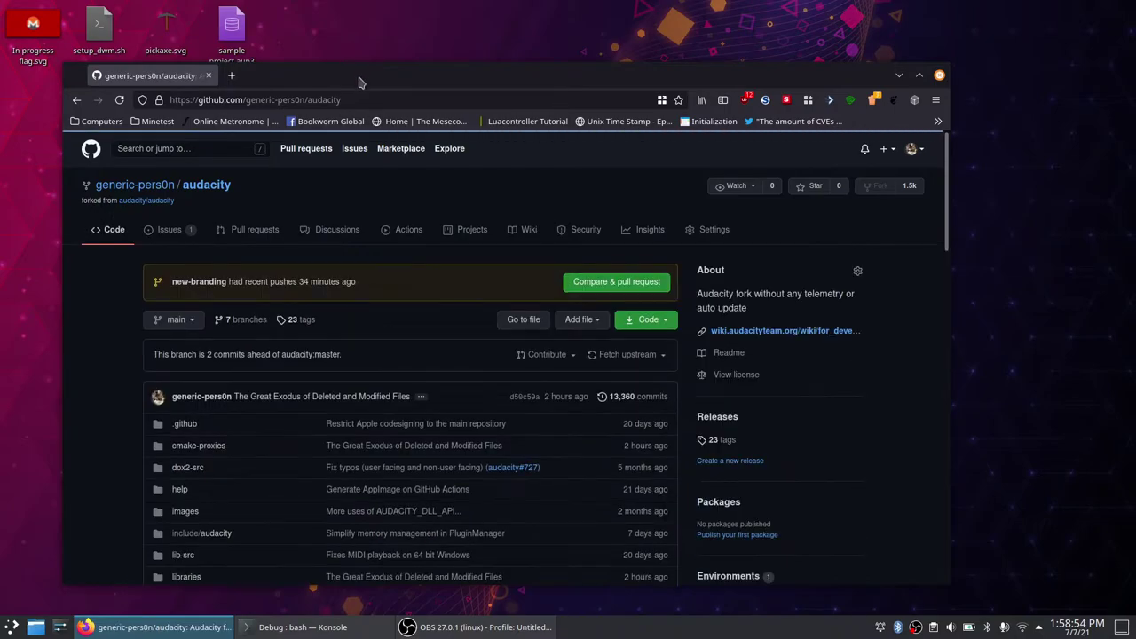
pyautogui.moveTo(388, 76); pyautogui.dragTo(434, 46)
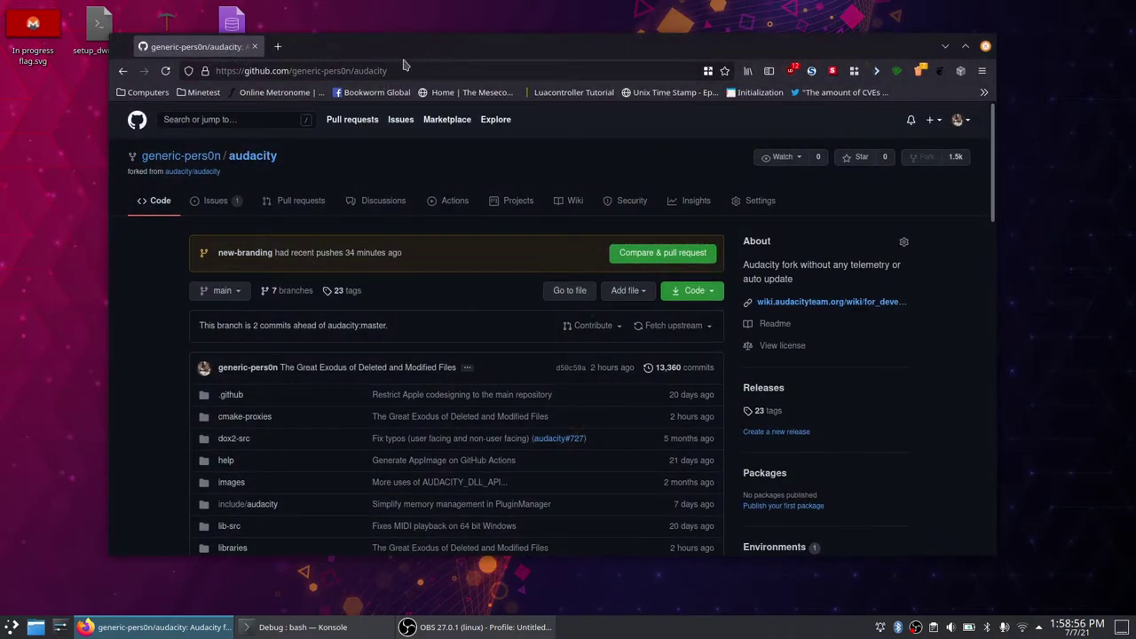
# In a new tab, load the fork's GitHub Pages site at its github.io/audacity address
pyautogui.click(277, 46)
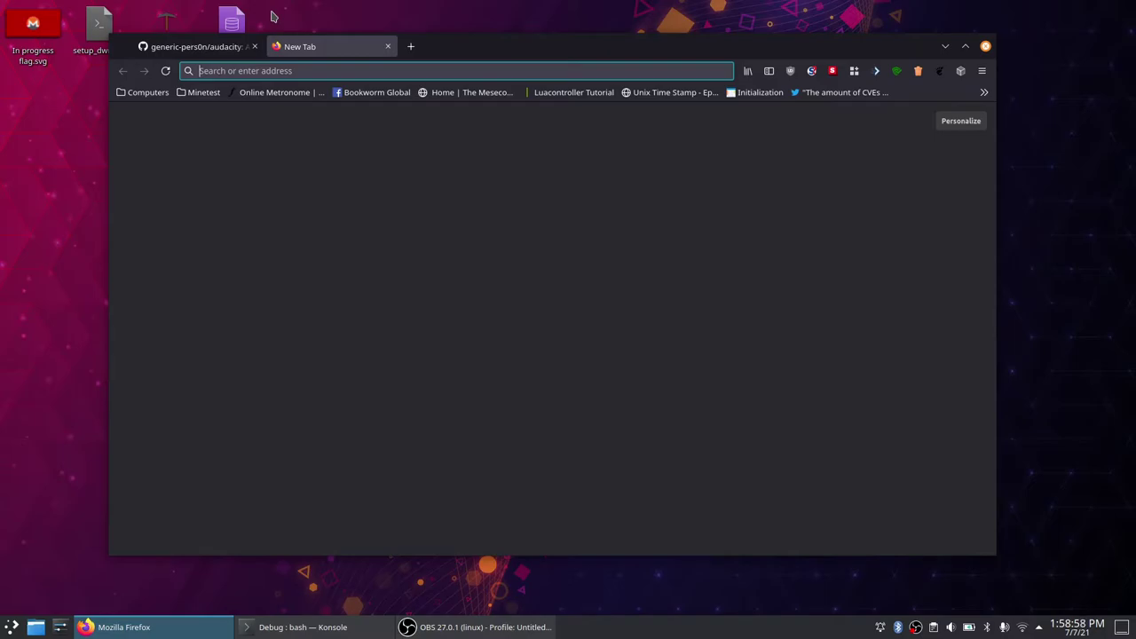
pyautogui.write('gi')
pyautogui.press('BackSpace')
pyautogui.press('BackSpace')
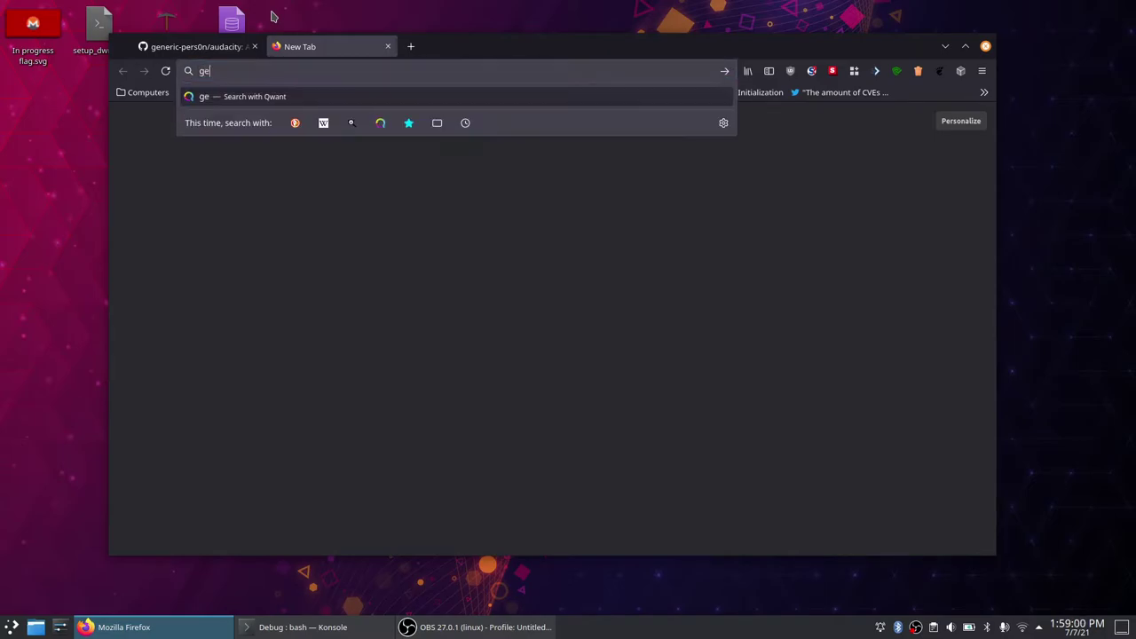
pyautogui.write('neric-erps')
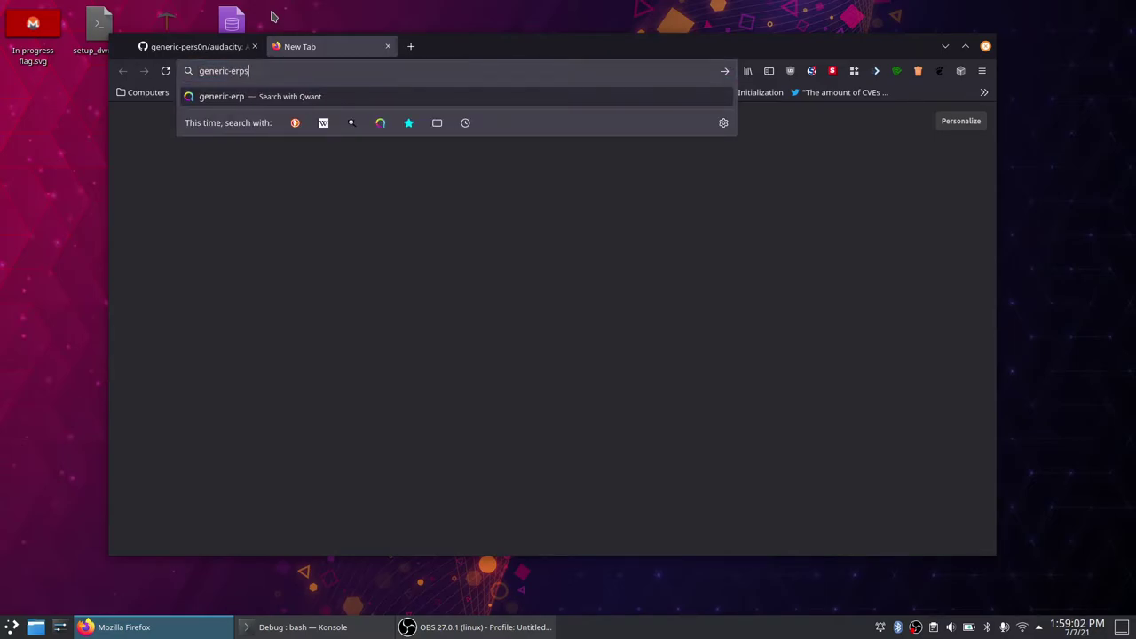
pyautogui.write('0n')
pyautogui.press('BackSpace')
pyautogui.press('BackSpace')
pyautogui.press('BackSpace')
pyautogui.press('BackSpace')
pyautogui.press('BackSpace')
pyautogui.press('BackSpace')
pyautogui.write('pers0n/')
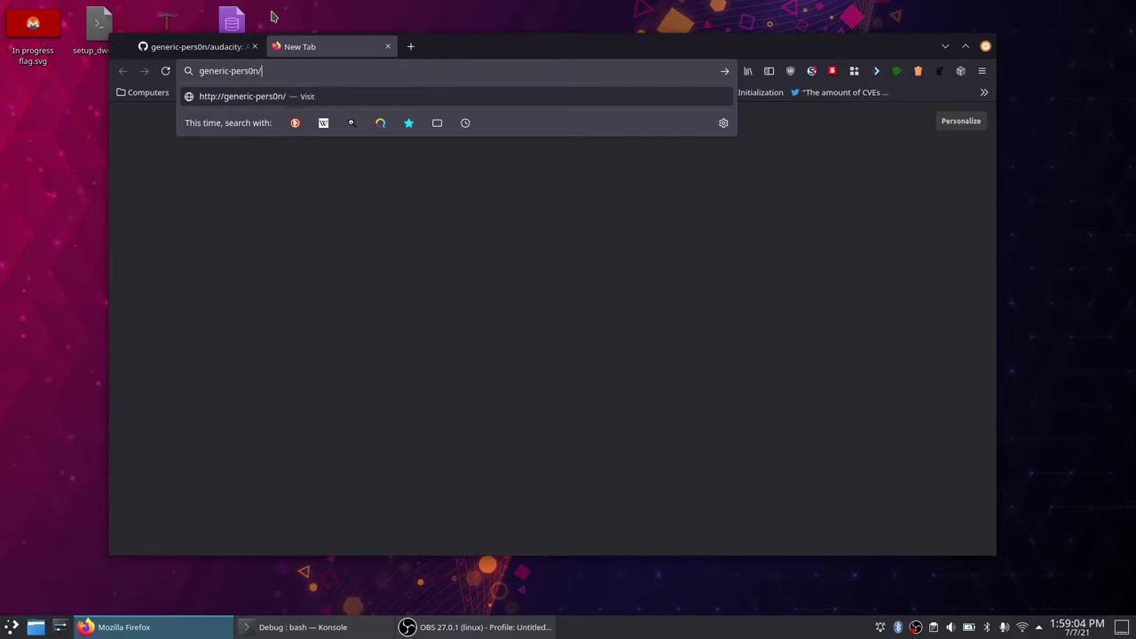
pyautogui.press('BackSpace')
pyautogui.write('.git')
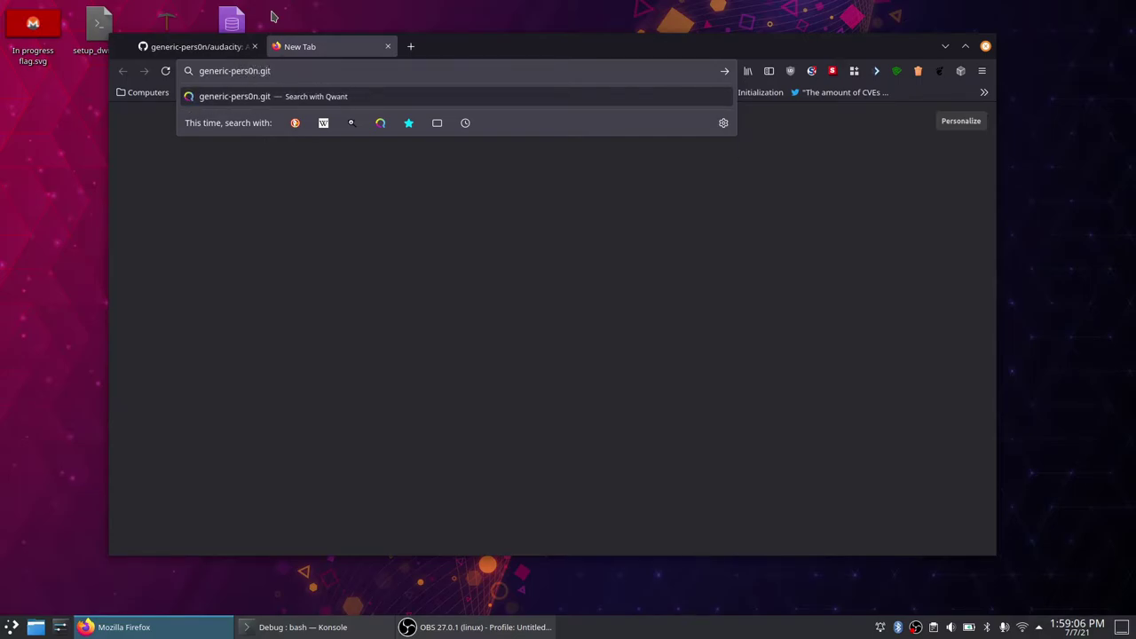
pyautogui.write('hub.io/audacit')
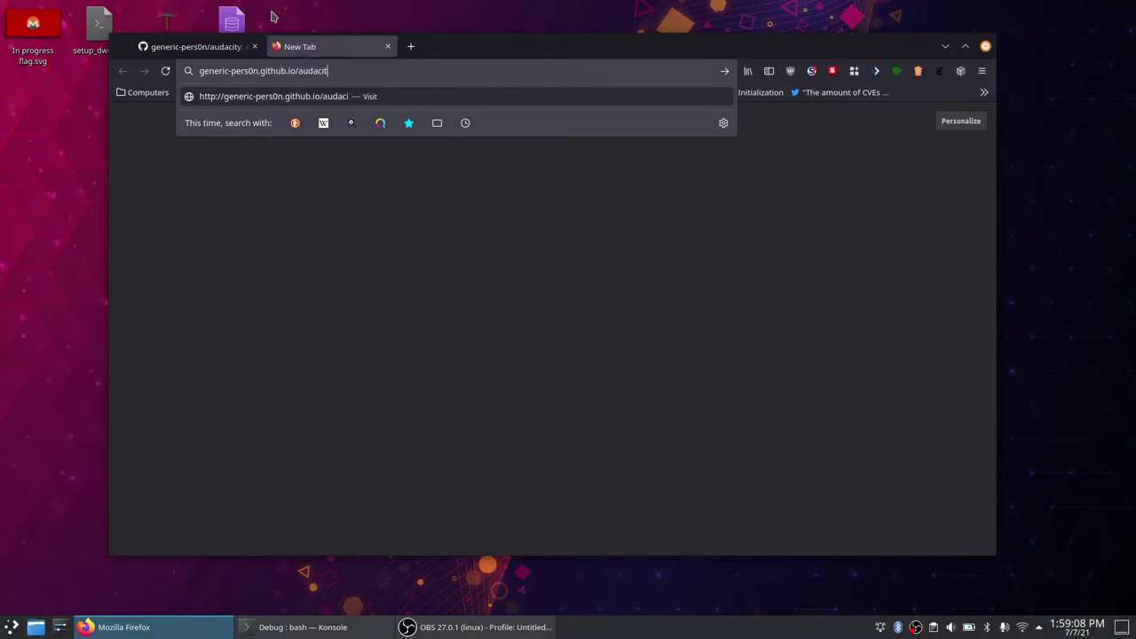
pyautogui.write('y')
pyautogui.press('Return')
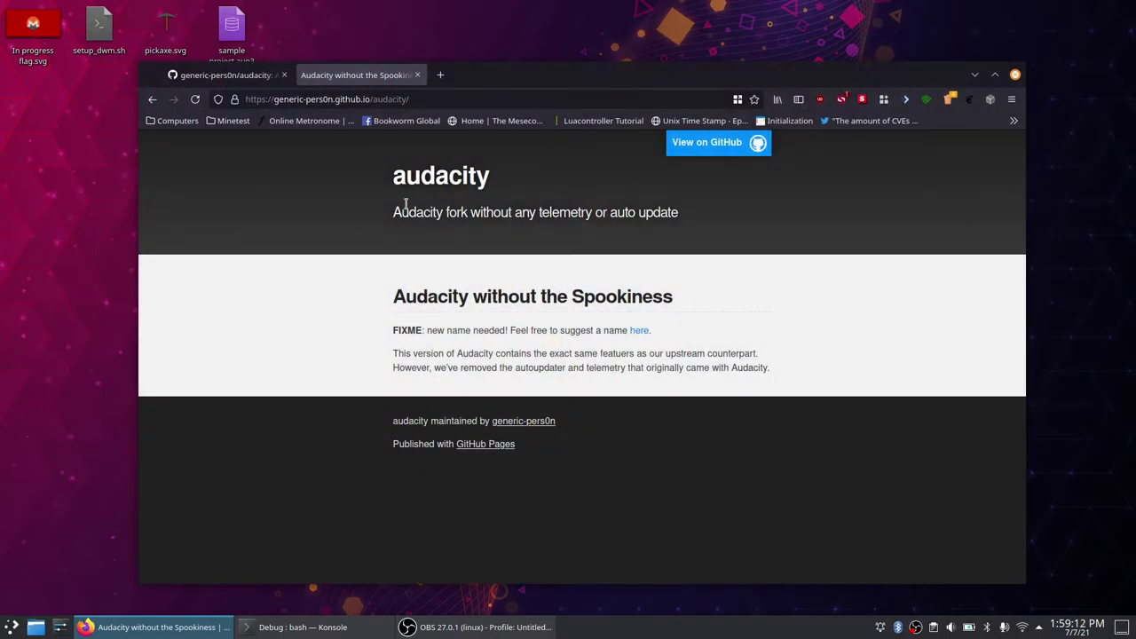
# Read the 'Audacity without the Spookiness' site description, then close its tab
pyautogui.moveTo(303, 169); pyautogui.dragTo(804, 428)
pyautogui.click(804, 429)
pyautogui.click(418, 75)
pyautogui.moveTo(459, 76); pyautogui.dragTo(435, 61)
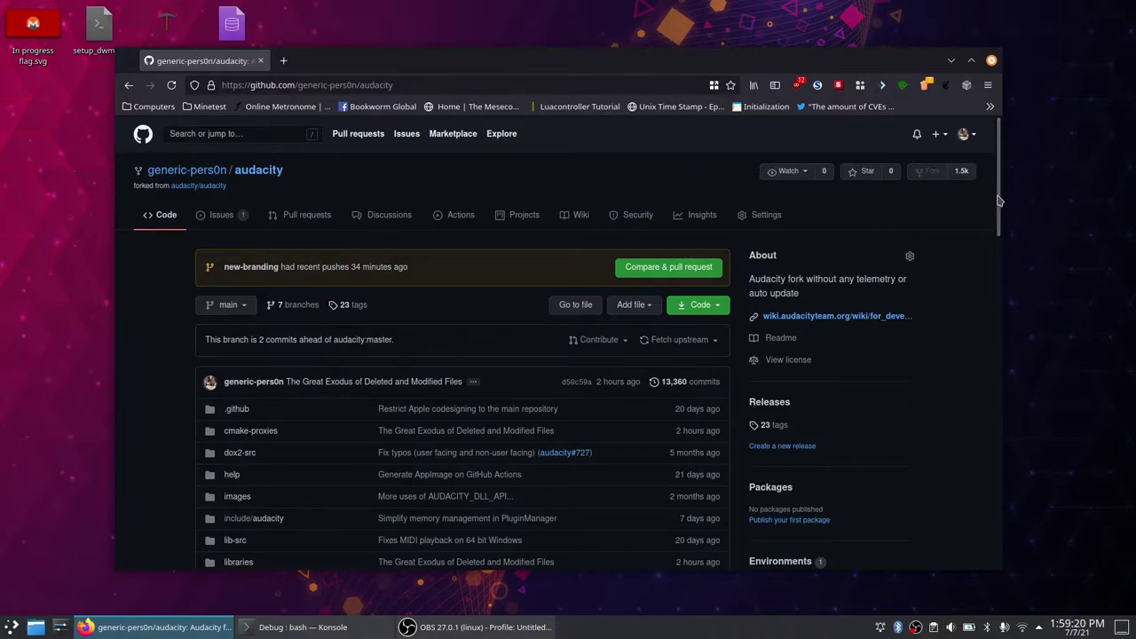
# Scroll the repository page down to the README and back up, then minimize Firefox
pyautogui.moveTo(1000, 204); pyautogui.dragTo(1049, 542)
pyautogui.moveTo(1011, 574); pyautogui.dragTo(780, 20)
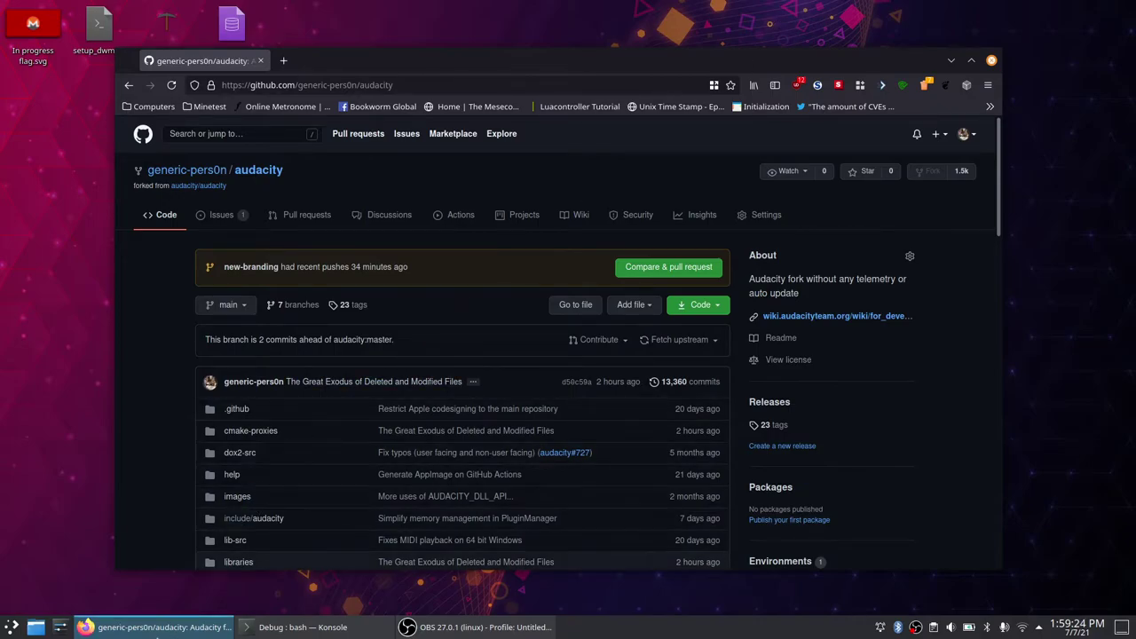
pyautogui.moveTo(186, 633)
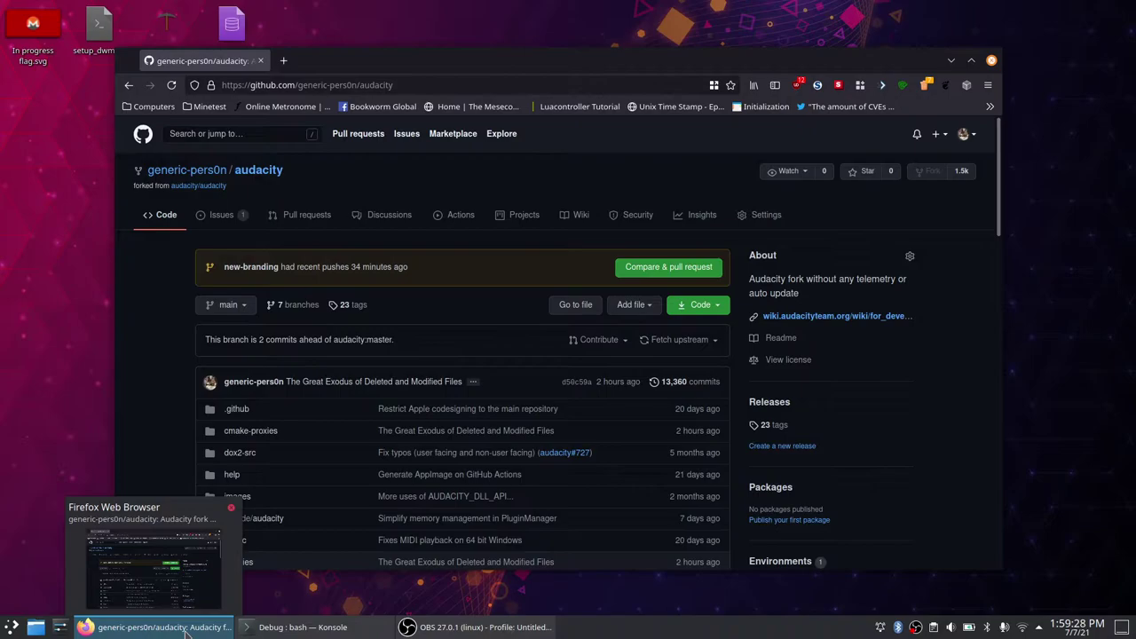
pyautogui.click(186, 633)
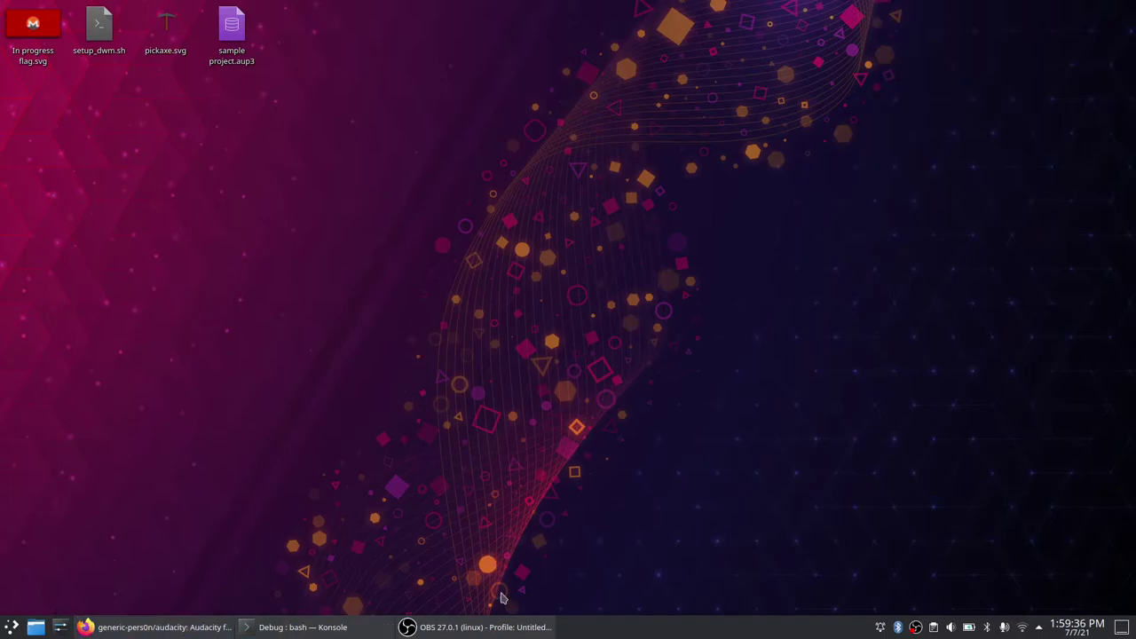
# Close the Konsole debug terminal, leaving only Firefox and OBS on the desktop
pyautogui.moveTo(1134, 2); pyautogui.dragTo(46, 577)
pyautogui.click(8, 321)
pyautogui.moveTo(1, 1)
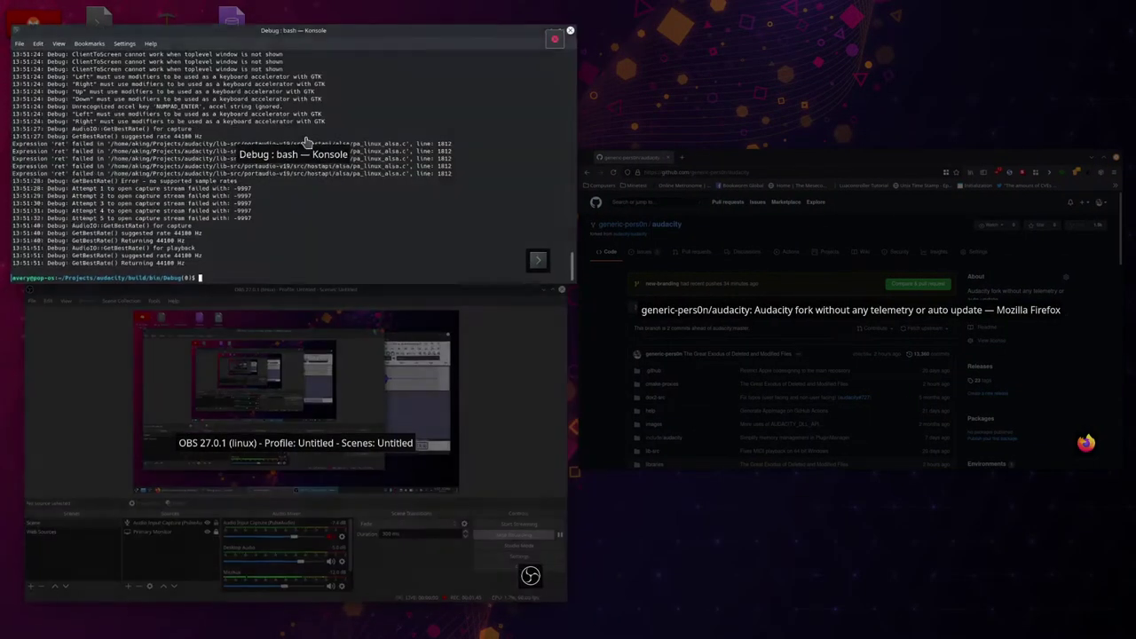
pyautogui.click(479, 222)
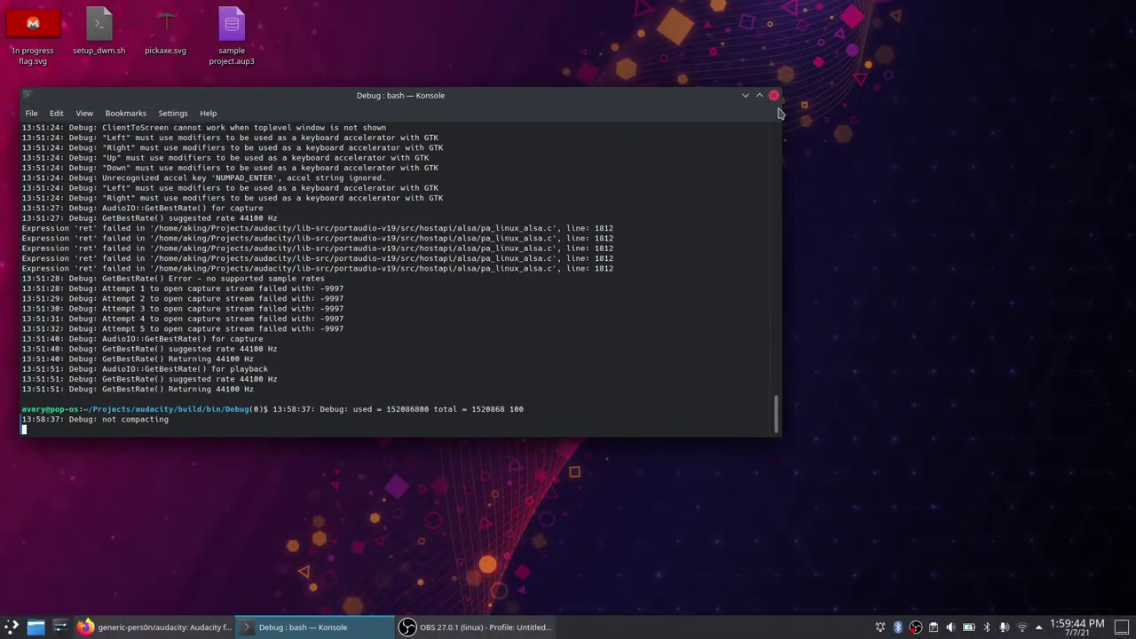
pyautogui.click(774, 96)
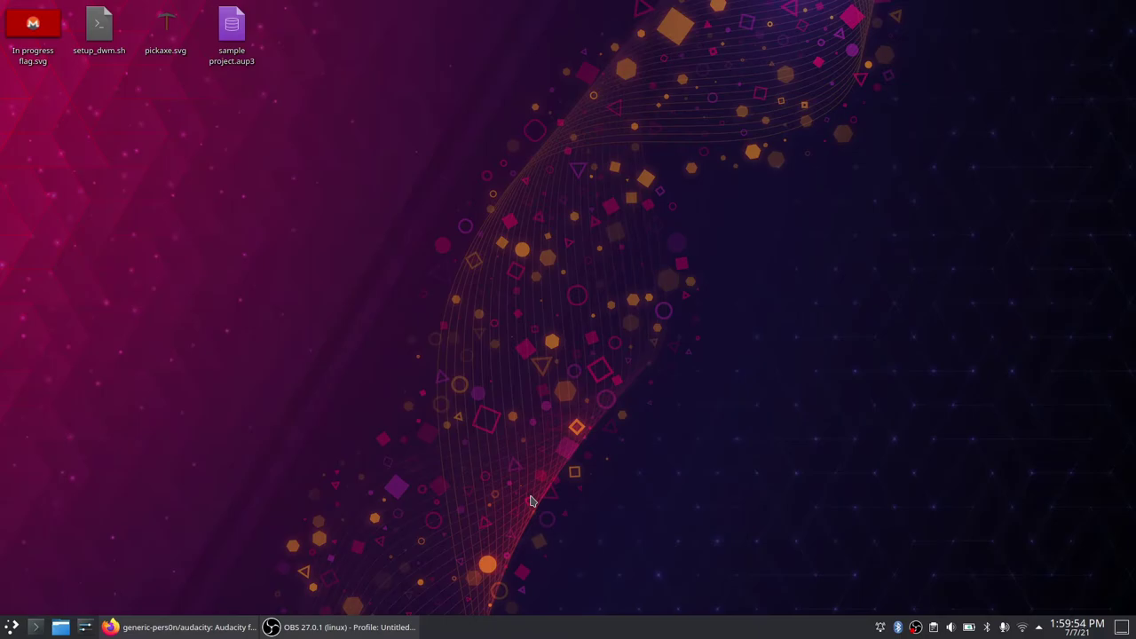
# Restore Firefox and open the fork's issue #1, 'Another fork has entered the battle'
pyautogui.click(109, 628)
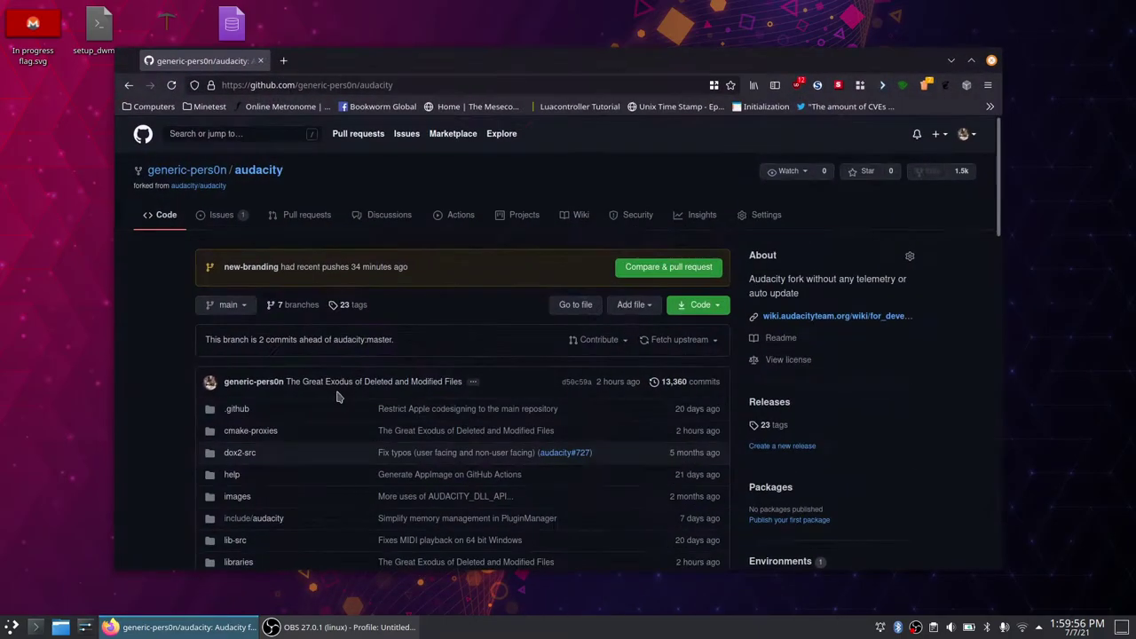
pyautogui.click(221, 215)
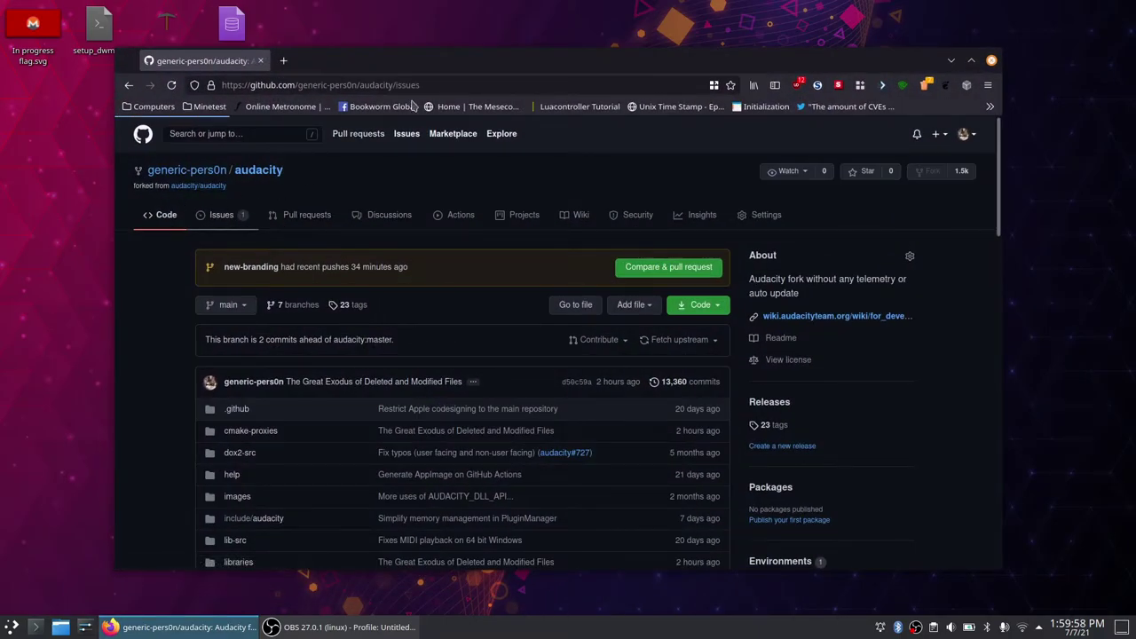
pyautogui.moveTo(520, 63); pyautogui.dragTo(547, 61)
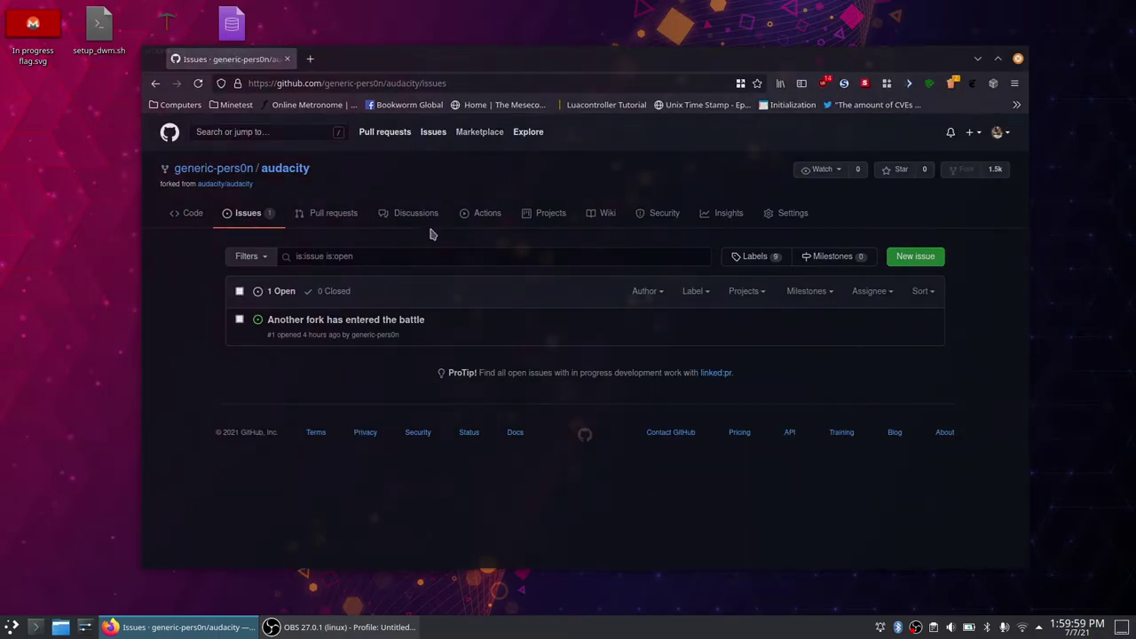
pyautogui.click(399, 327)
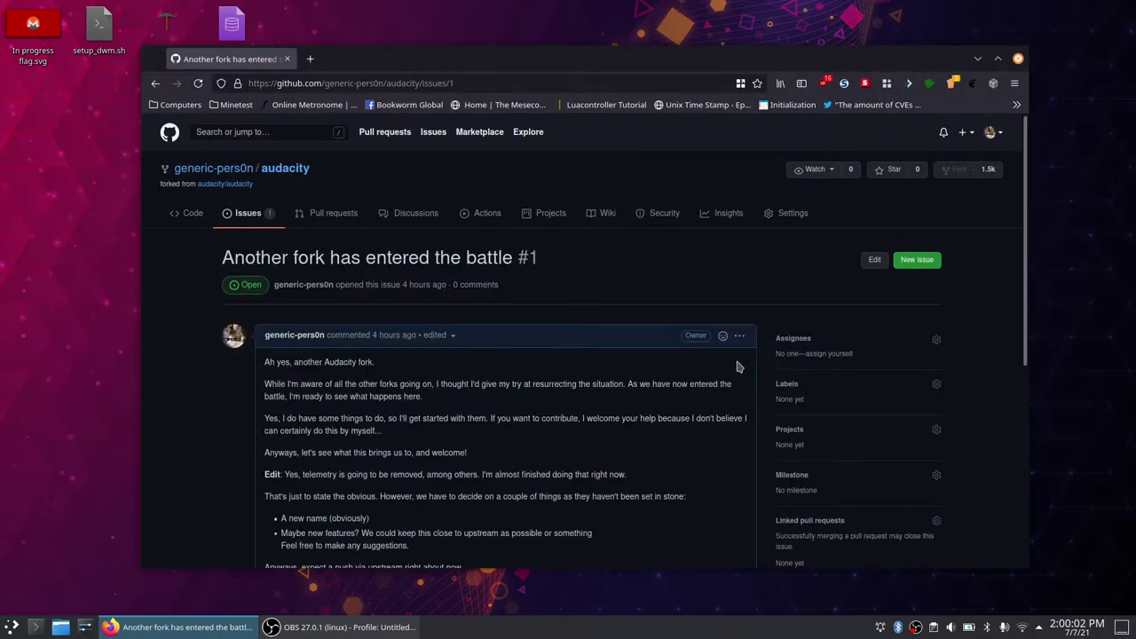
# Read issue #1 from end to top, highlighting its opening lines, then return to the Code page
pyautogui.press('End')
pyautogui.press('Home')
pyautogui.tripleClick(509, 364)
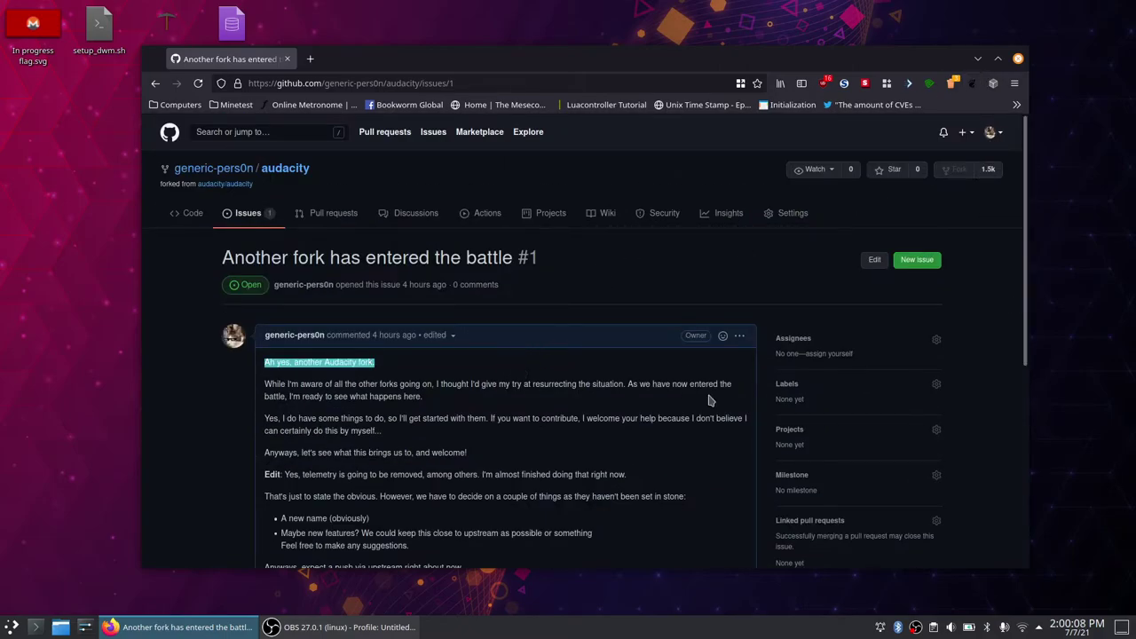
pyautogui.tripleClick(543, 430)
pyautogui.click(346, 376)
pyautogui.click(192, 213)
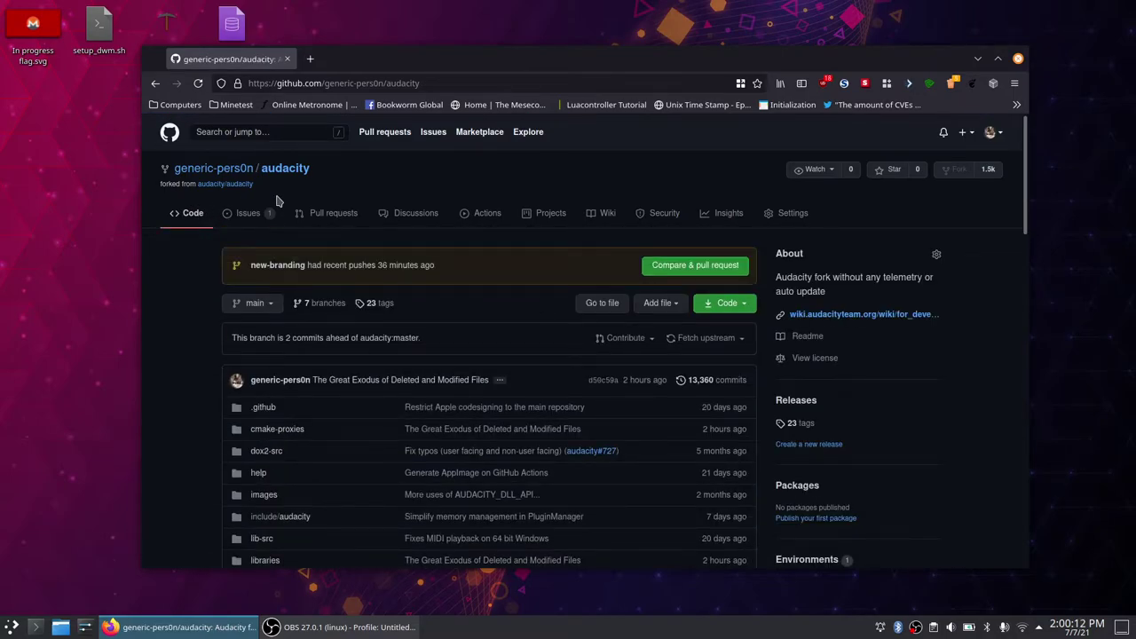
pyautogui.scroll(-2, 276, 201)
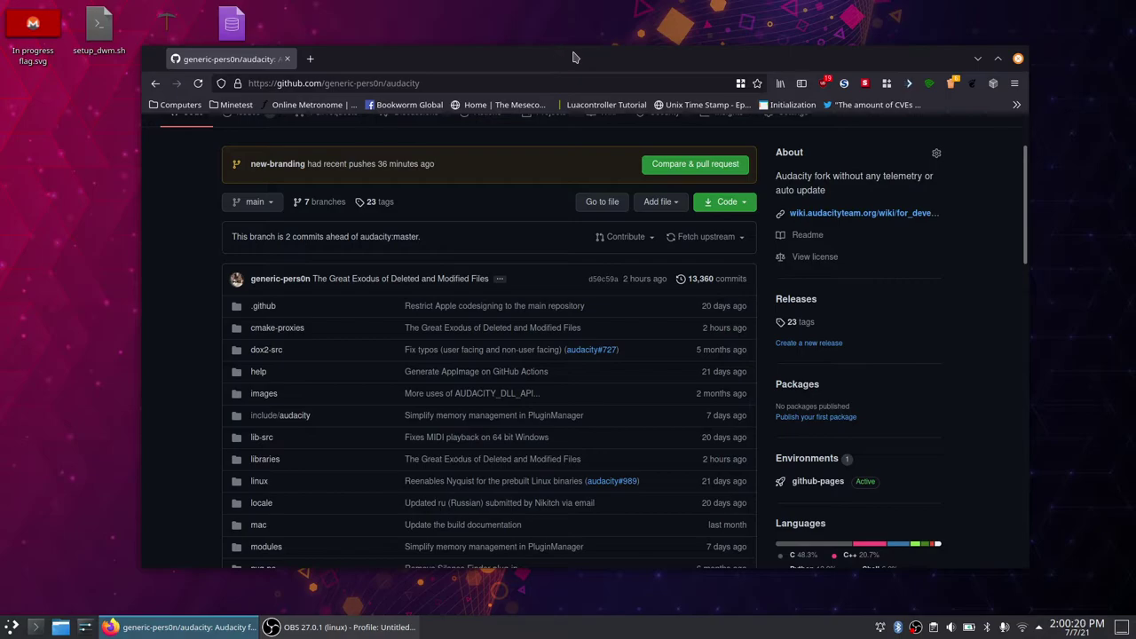
pyautogui.moveTo(572, 63); pyautogui.dragTo(550, 46)
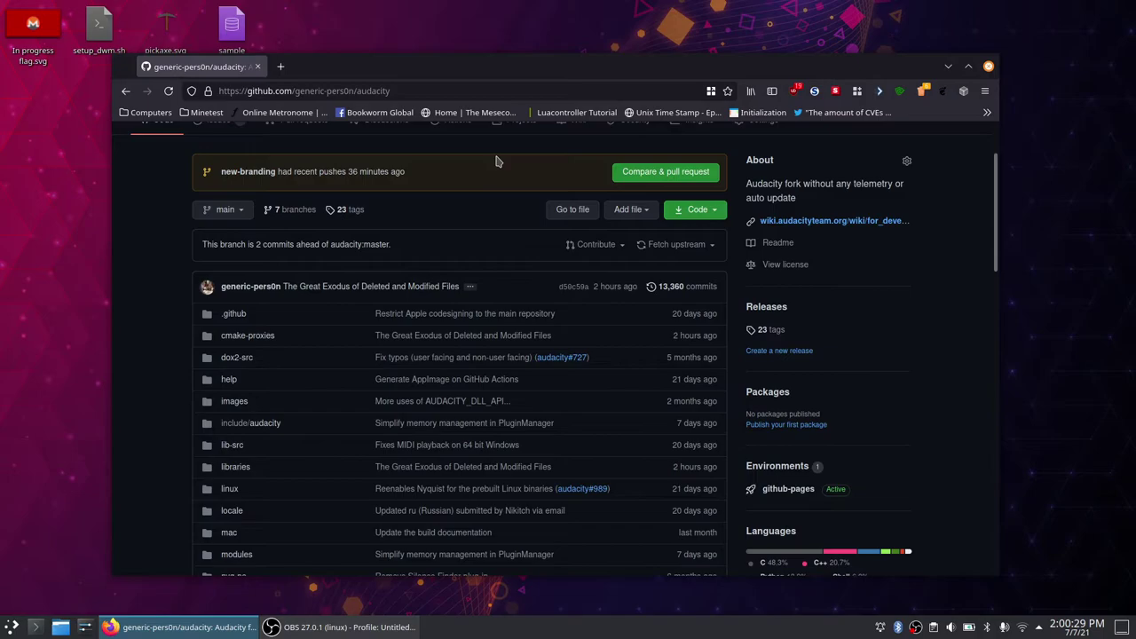
pyautogui.scroll(-1, 577, 211)
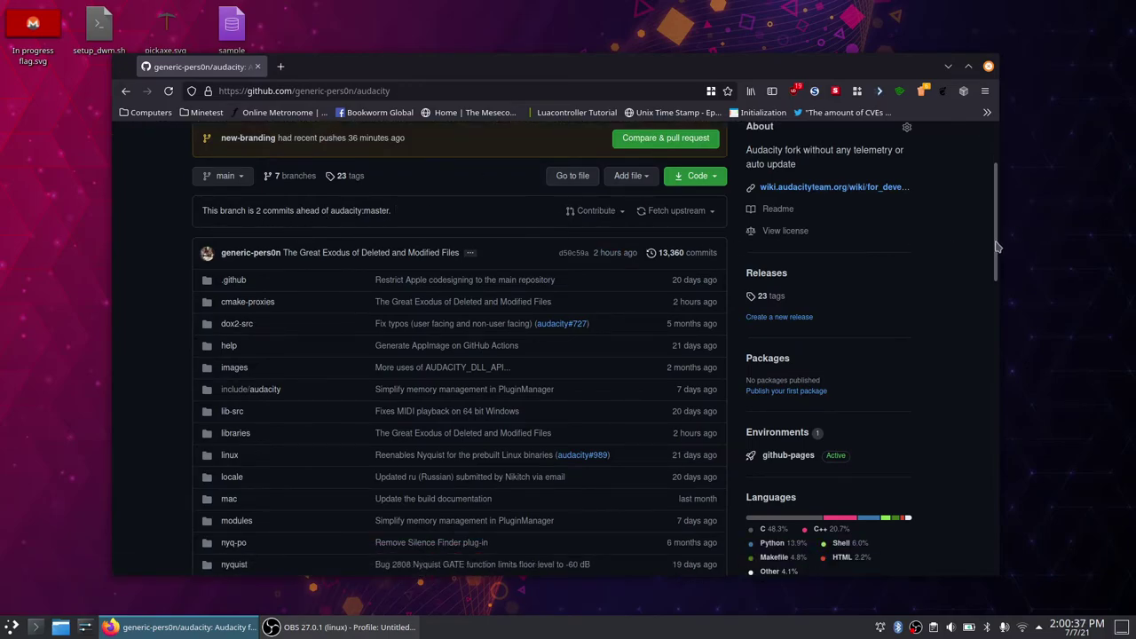
pyautogui.moveTo(995, 247); pyautogui.dragTo(997, 573)
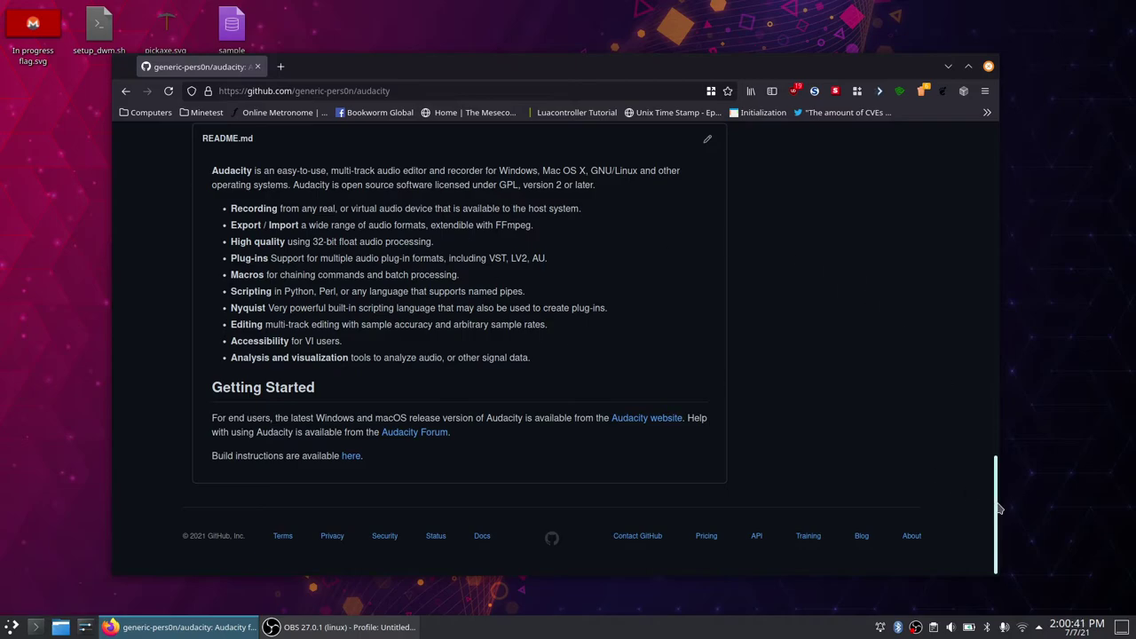
pyautogui.moveTo(996, 502); pyautogui.dragTo(872, 124)
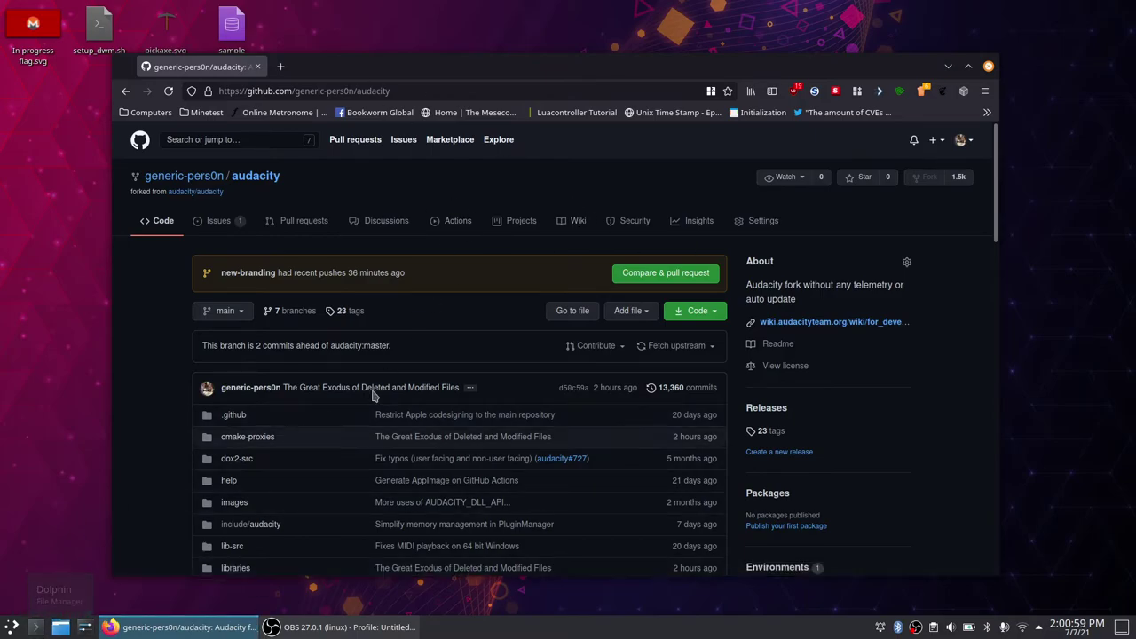
# Switch the repository to the new-branding branch by filtering branches for 'new-'
pyautogui.click(226, 311)
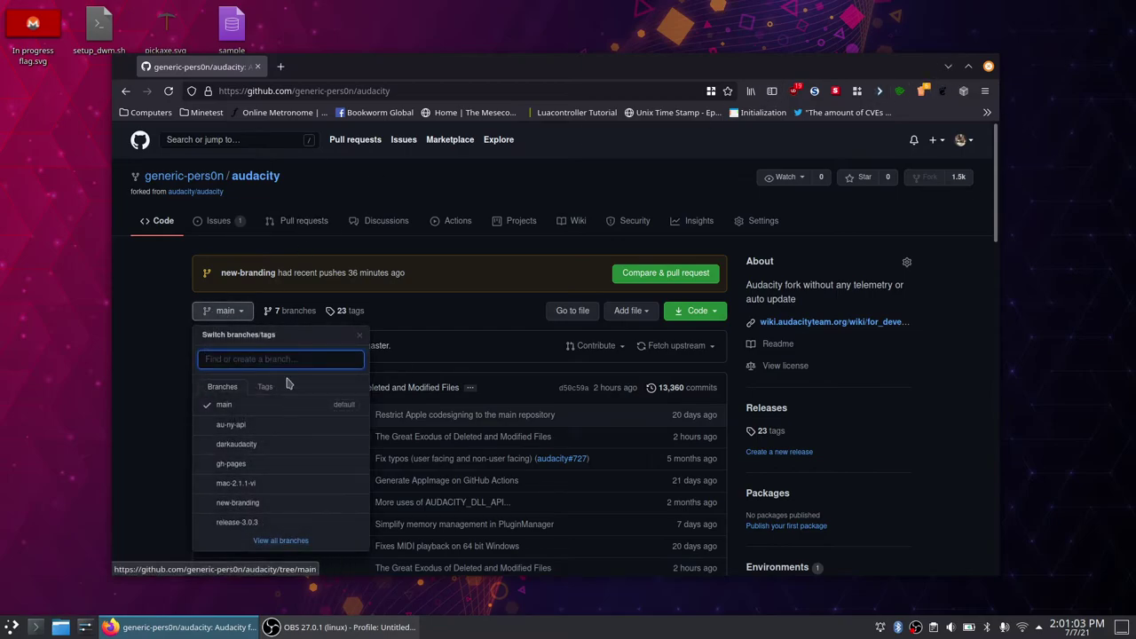
pyautogui.write('new-')
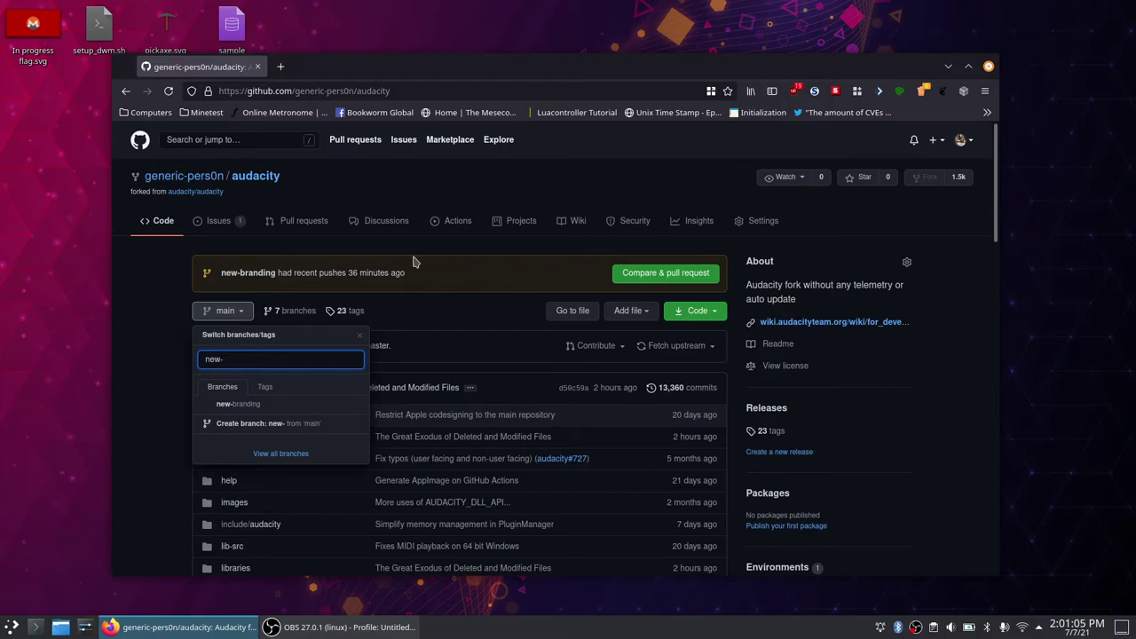
pyautogui.press('Return')
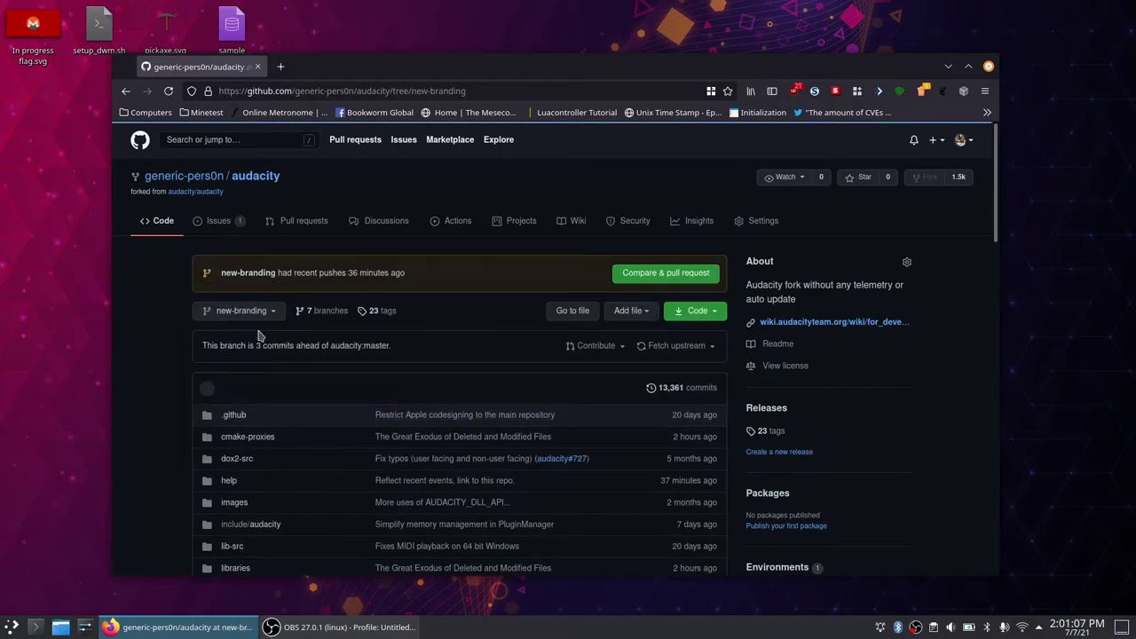
# Go back to main, then return to the new-branding branch, 3 commits ahead of audacity:master
pyautogui.click(210, 317)
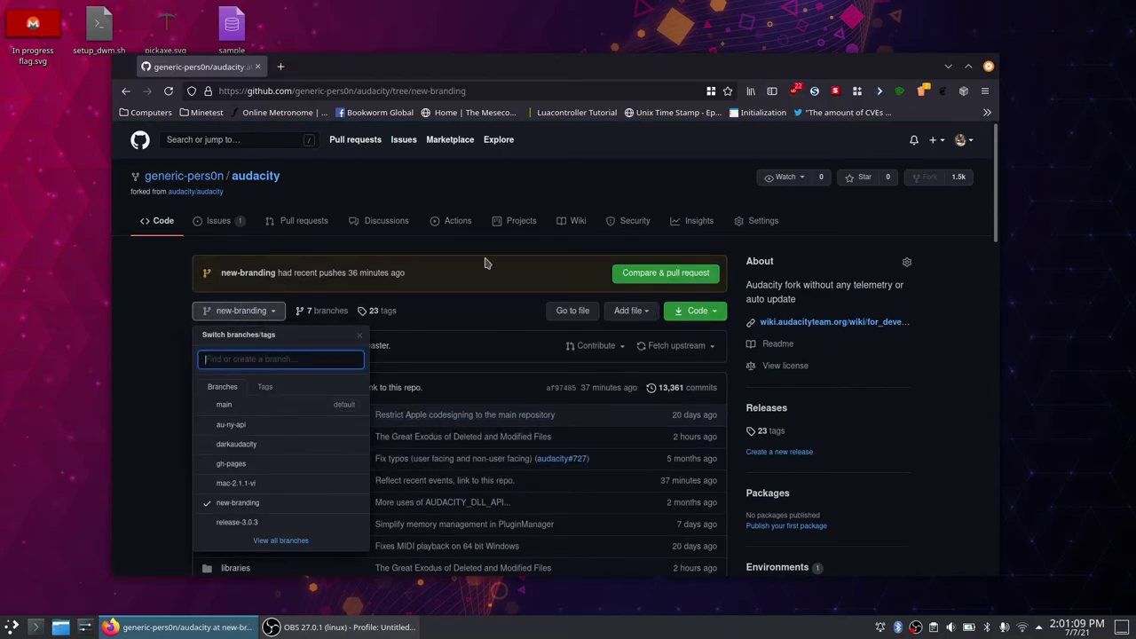
pyautogui.click(125, 91)
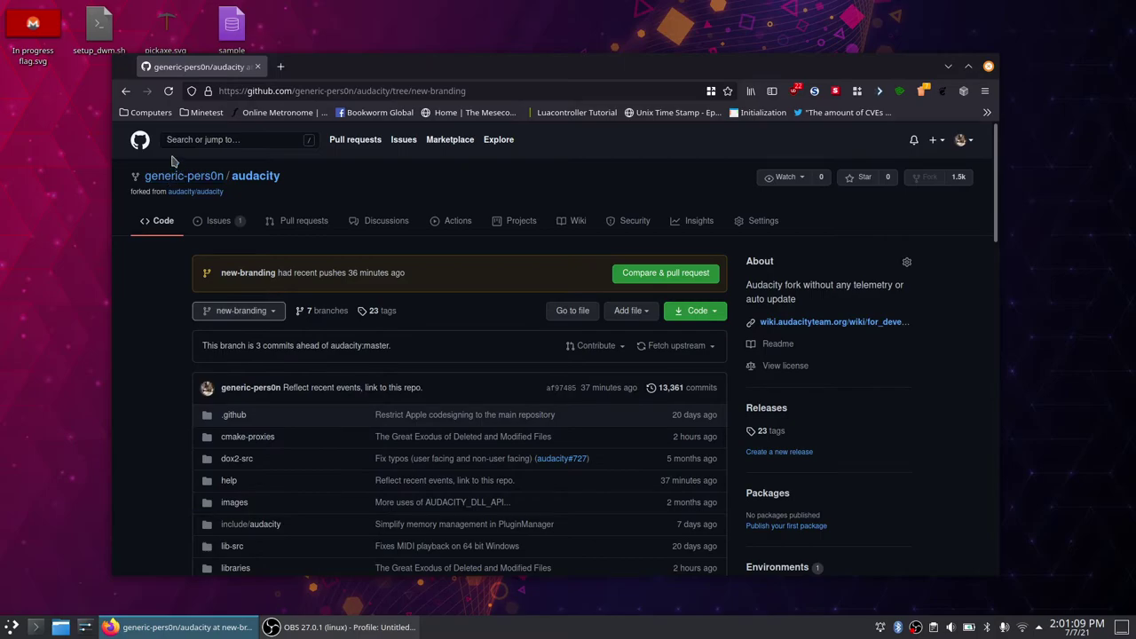
pyautogui.click(156, 284)
pyautogui.click(148, 89)
pyautogui.moveTo(546, 76); pyautogui.dragTo(547, 54)
pyautogui.moveTo(995, 153); pyautogui.dragTo(1003, 177)
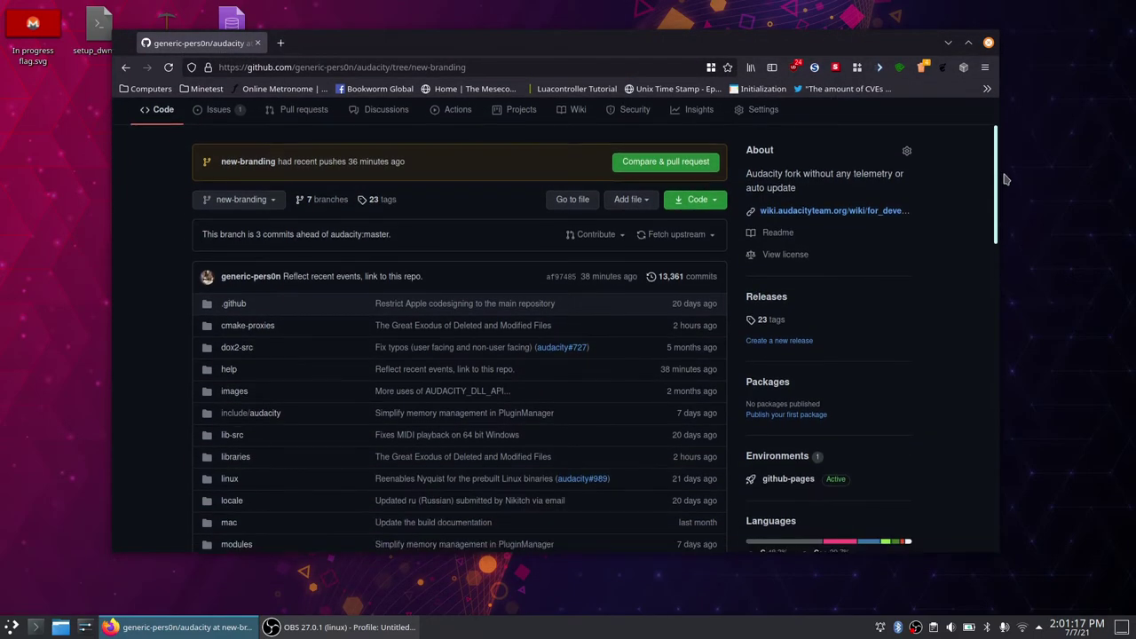
pyautogui.scroll(-3, 1033, 181)
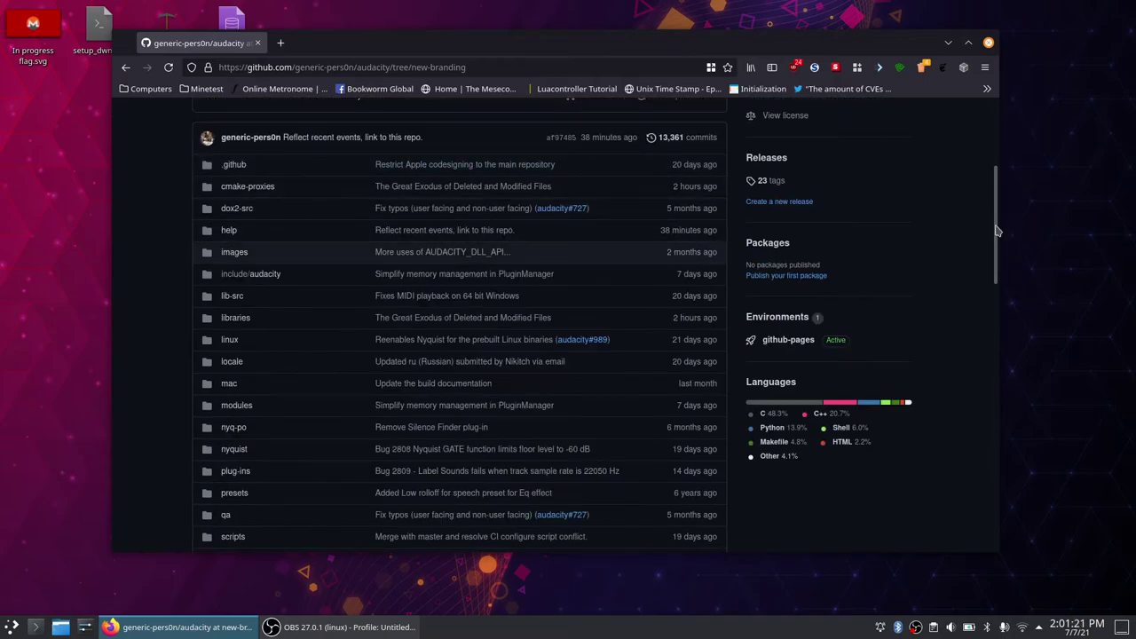
pyautogui.scroll(3, 555, 222)
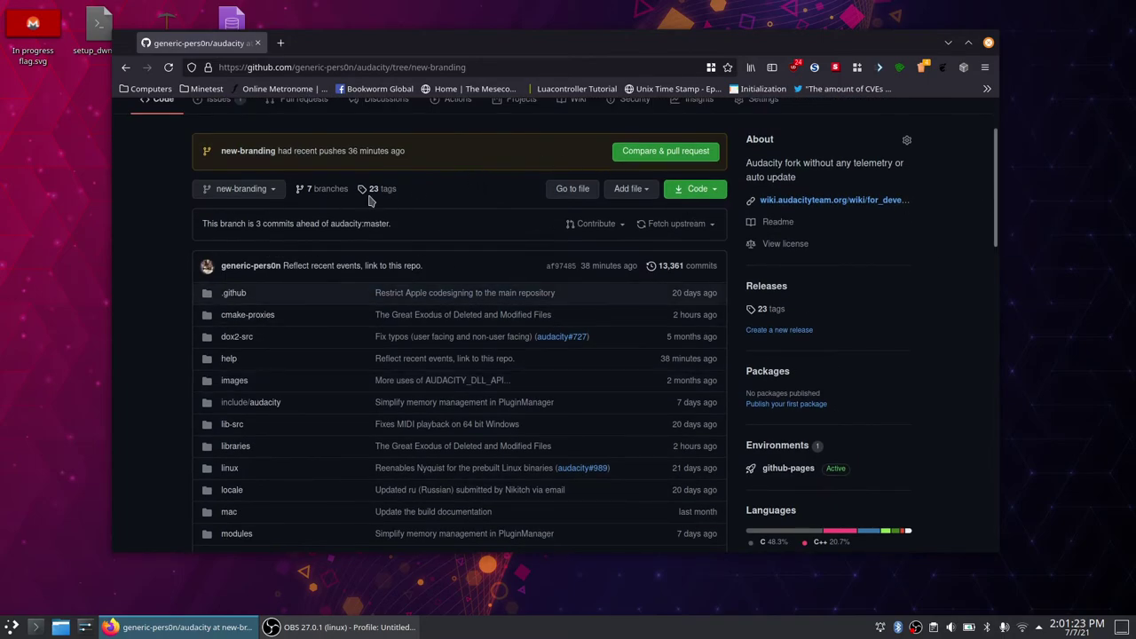
pyautogui.moveTo(988, 193); pyautogui.dragTo(902, 136)
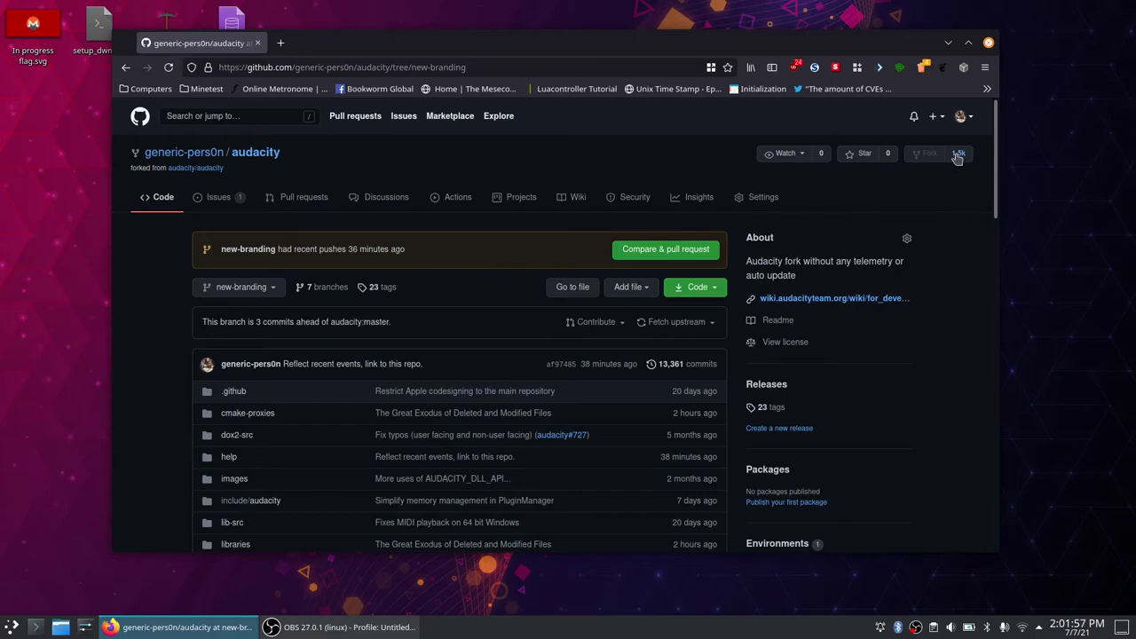
# Minimize Firefox and bring the OBS window forward, repositioning it on screen
pyautogui.click(949, 42)
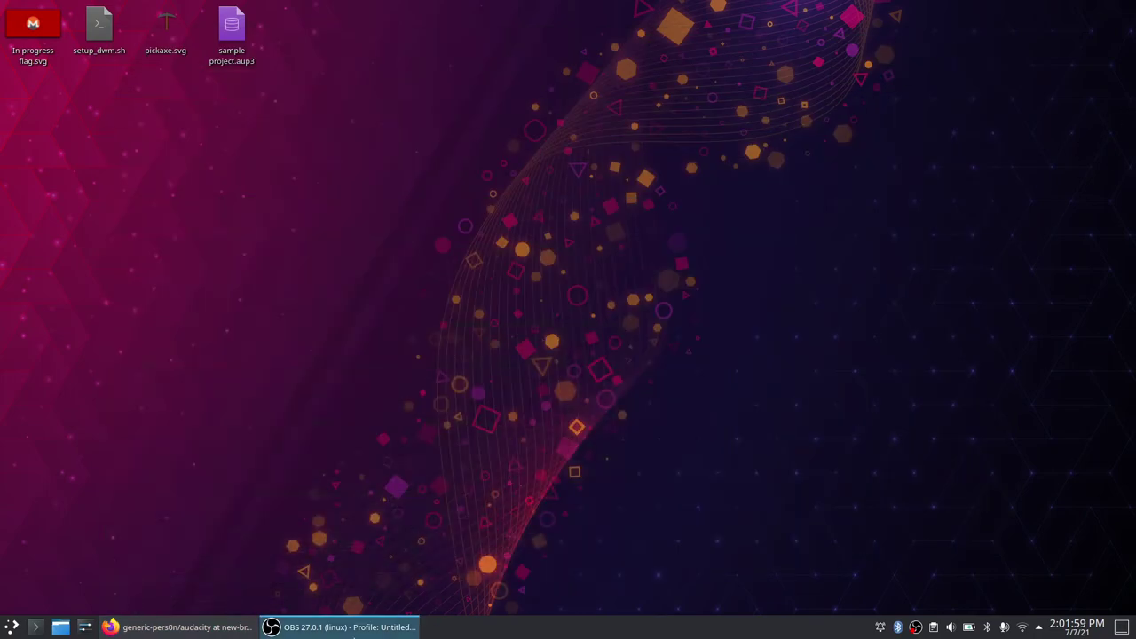
pyautogui.click(342, 627)
pyautogui.moveTo(468, 78); pyautogui.dragTo(692, 50)
pyautogui.moveTo(843, 44); pyautogui.dragTo(736, 65)
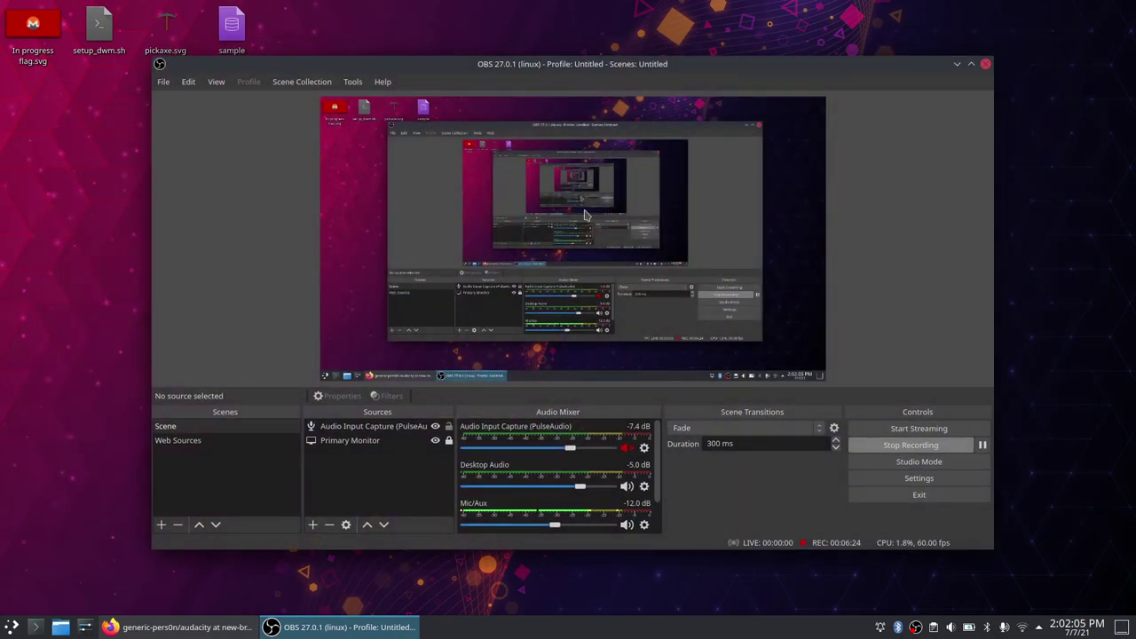
# Switch between the browser and OBS, finishing with OBS in front of the browser
pyautogui.click(188, 627)
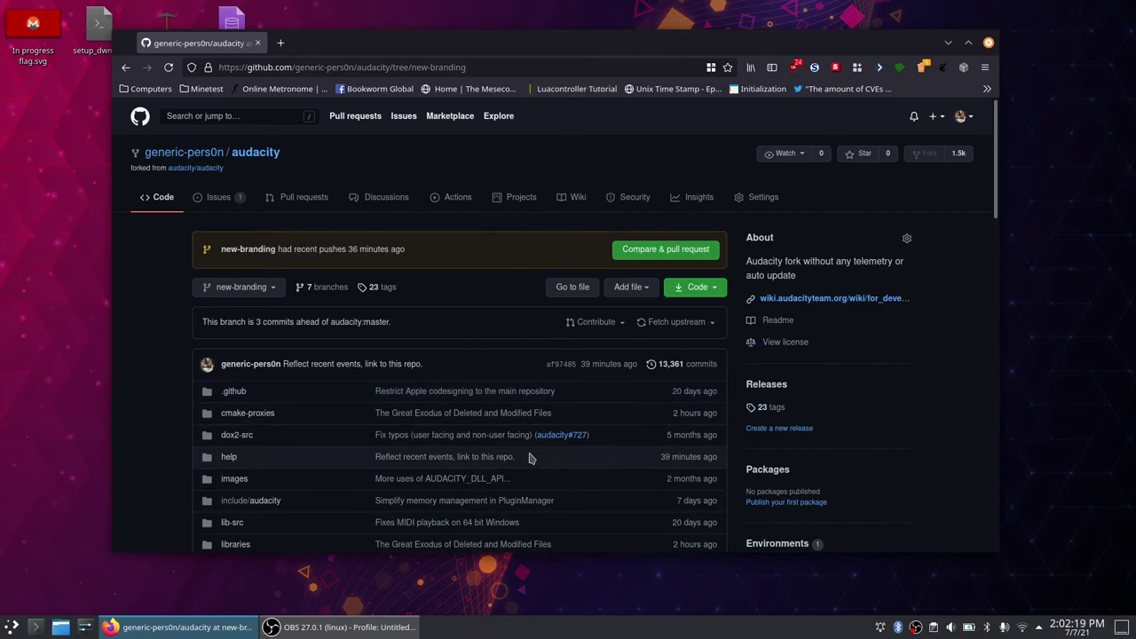
pyautogui.hotkey('alt', 'Tab')
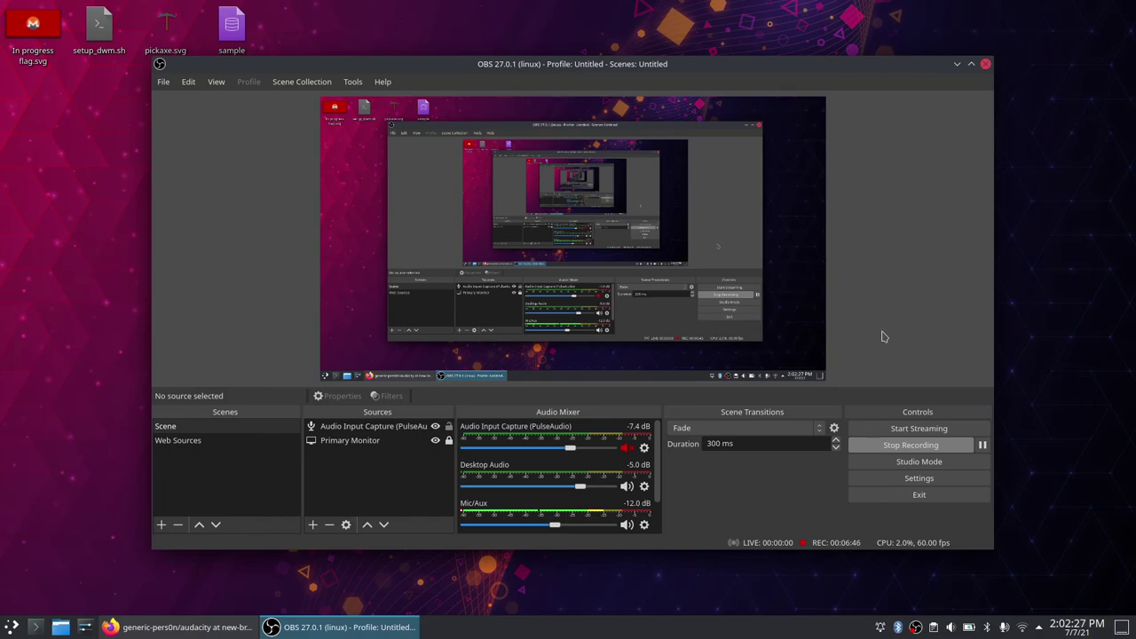
pyautogui.click(192, 633)
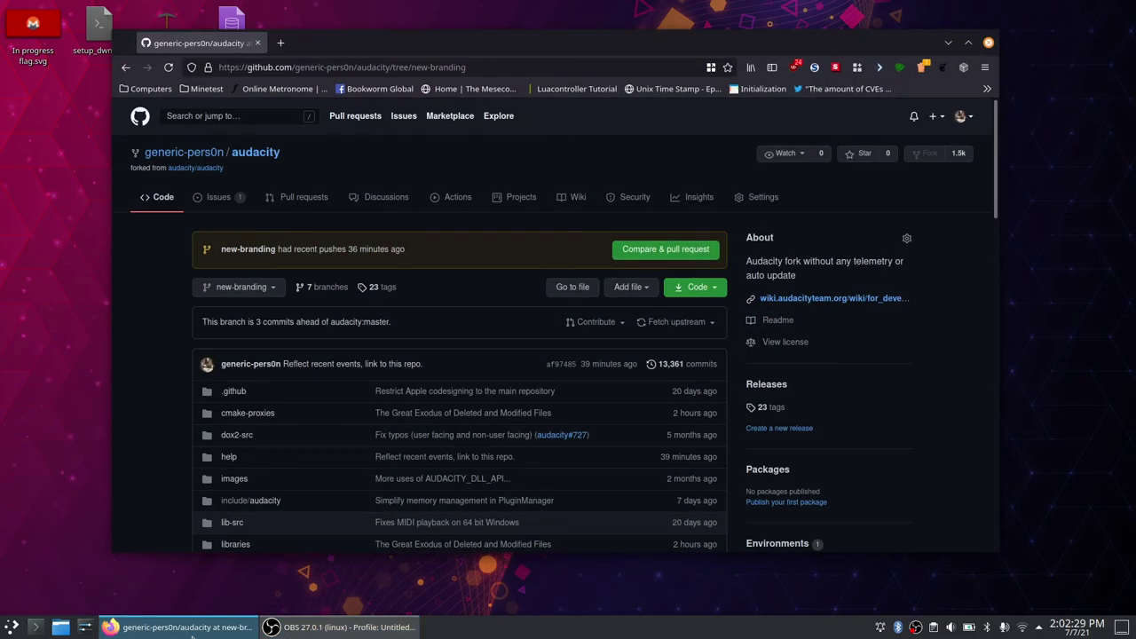
pyautogui.click(198, 633)
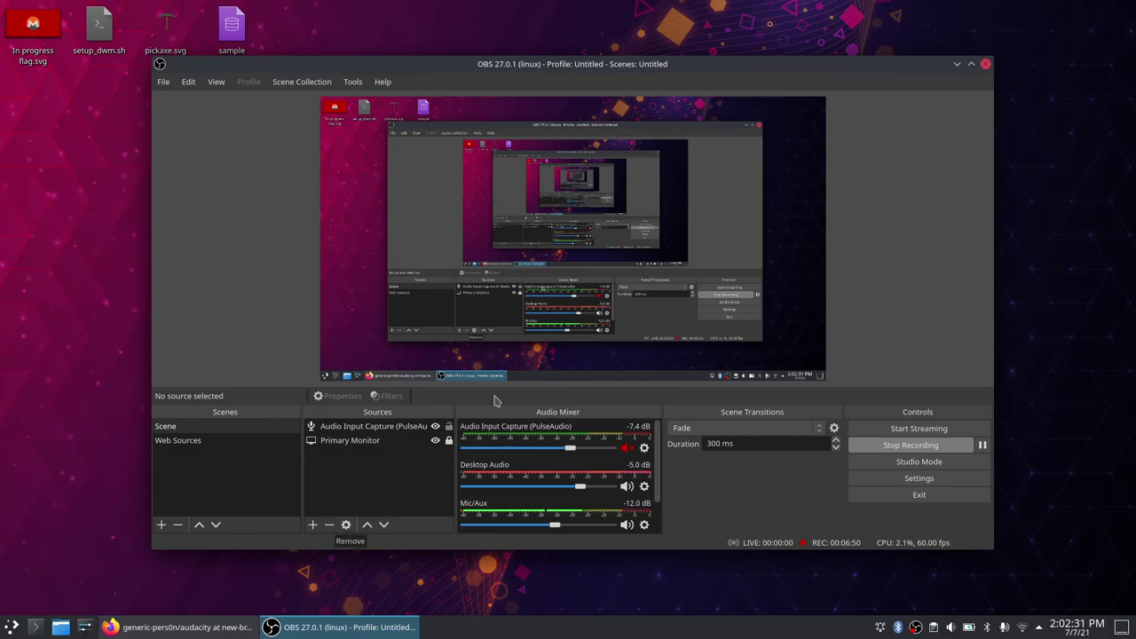